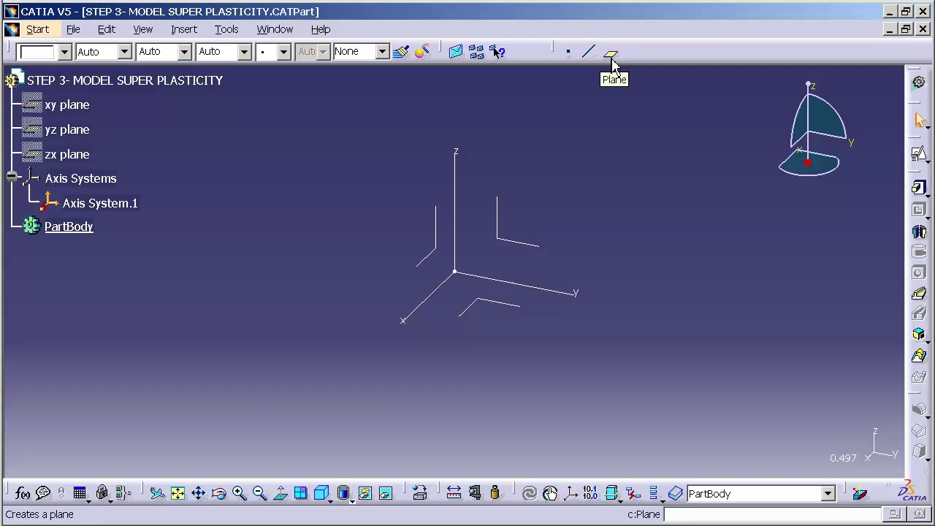
- Create Plane.1 and Plane.2 offset 1 in and 2 in from the XY plane
left_click(611, 54)
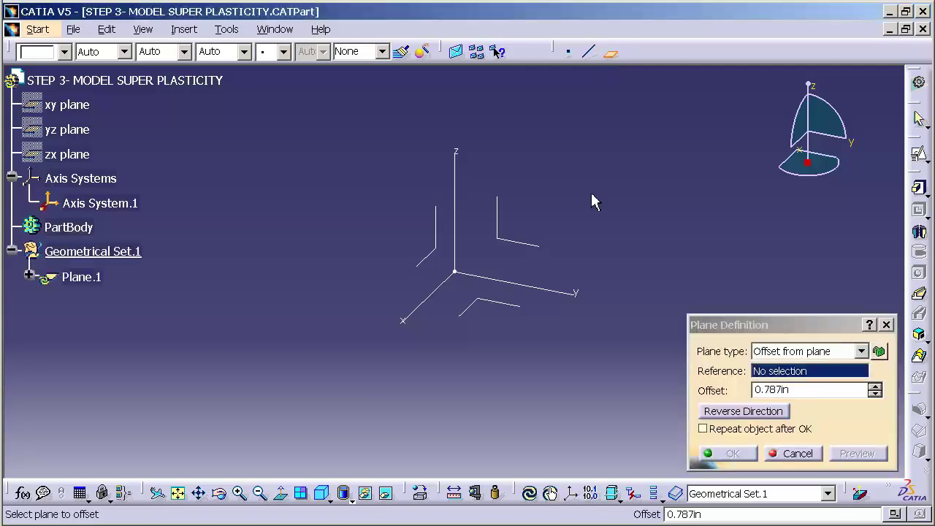
left_click(507, 304)
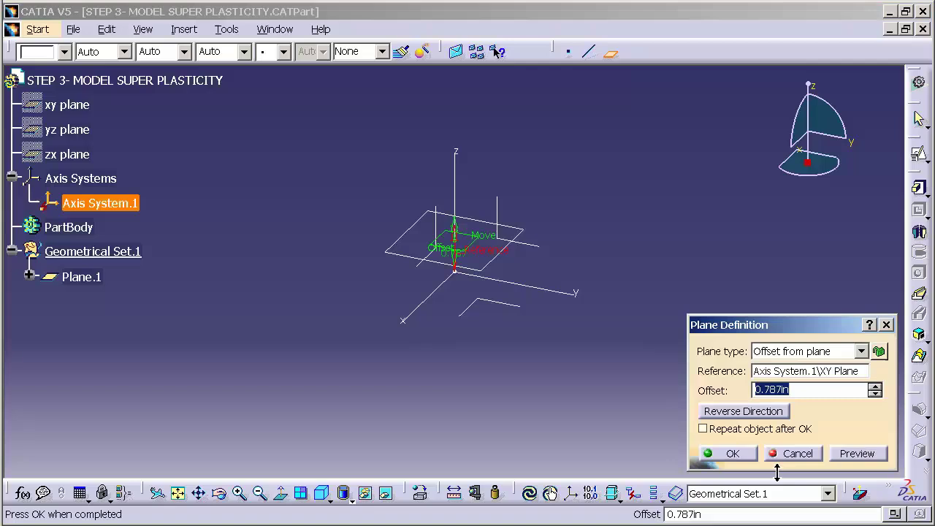
type("1")
left_click(741, 454)
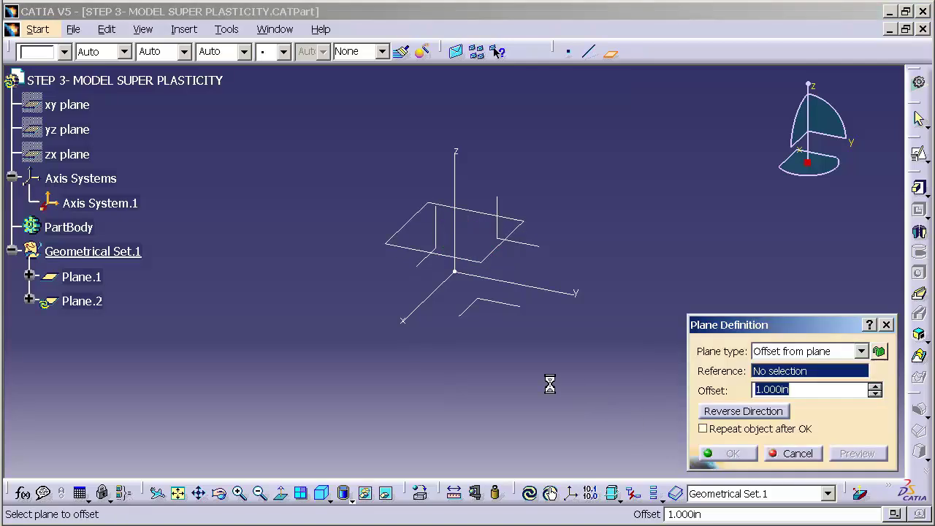
left_click(507, 309)
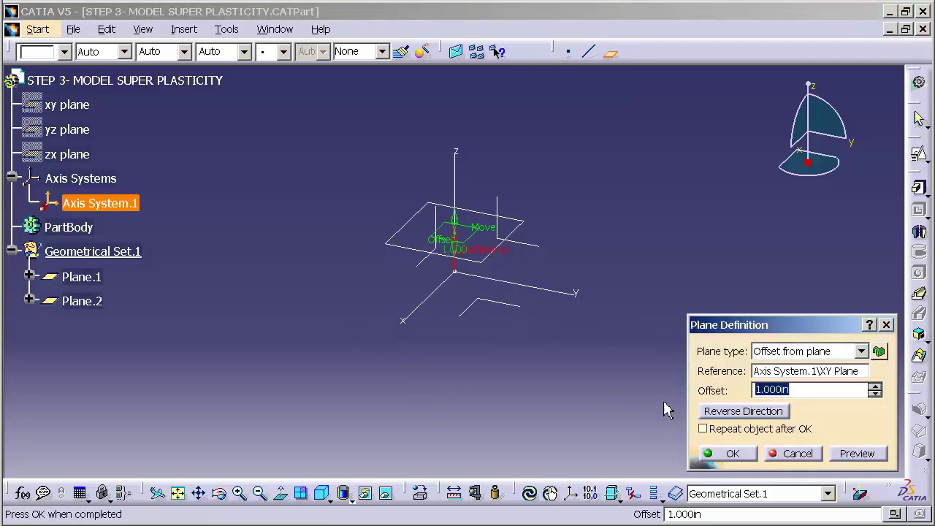
type("2")
left_click(733, 454)
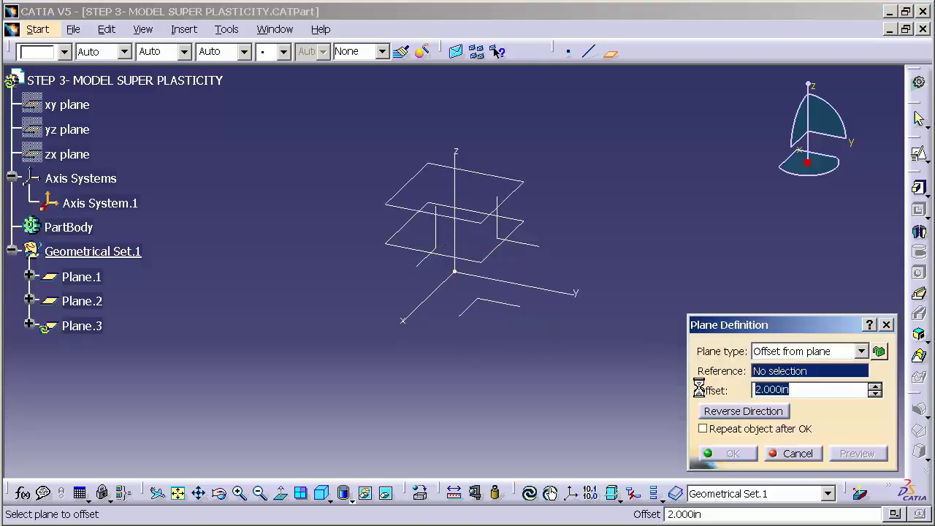
- Add Plane.3 0.5 in from Plane.2, Plane.4 3 in from ZX, Plane.5 2 in from Plane.4
left_click(524, 202)
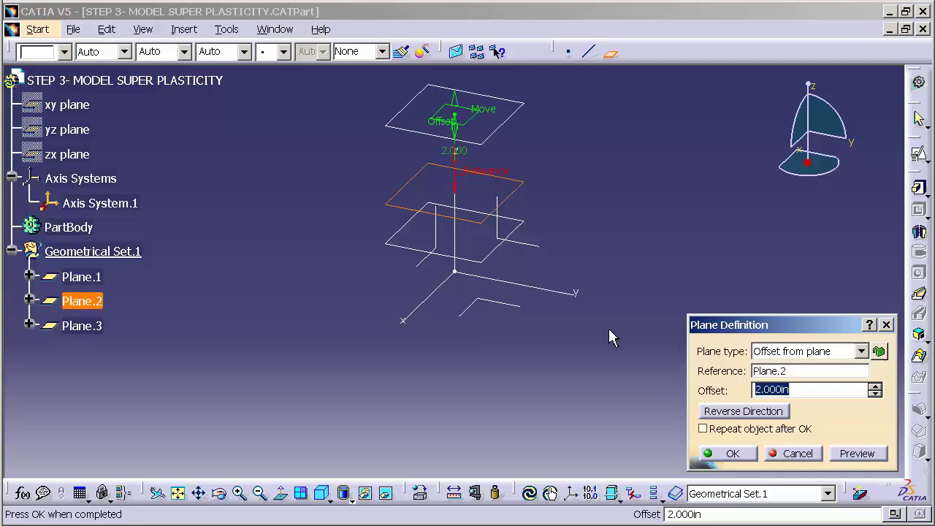
type(".5")
key("Return")
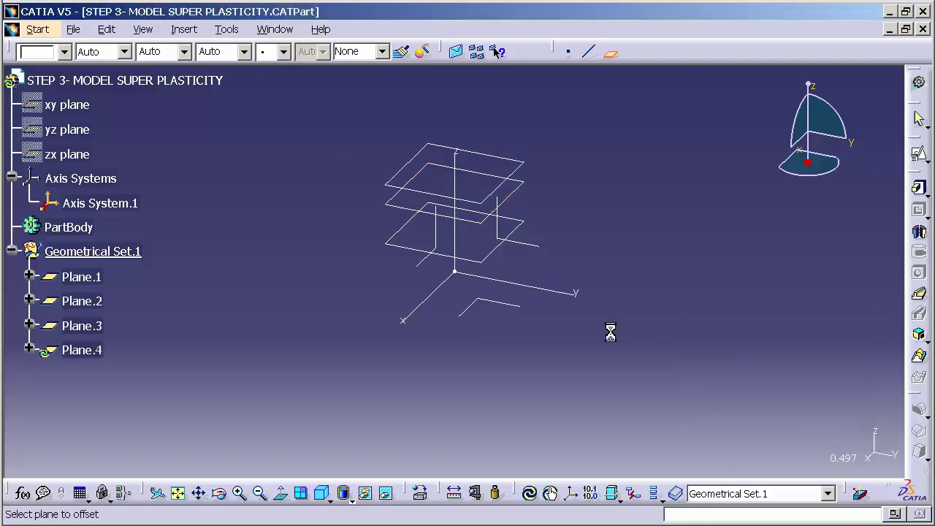
left_click(432, 272)
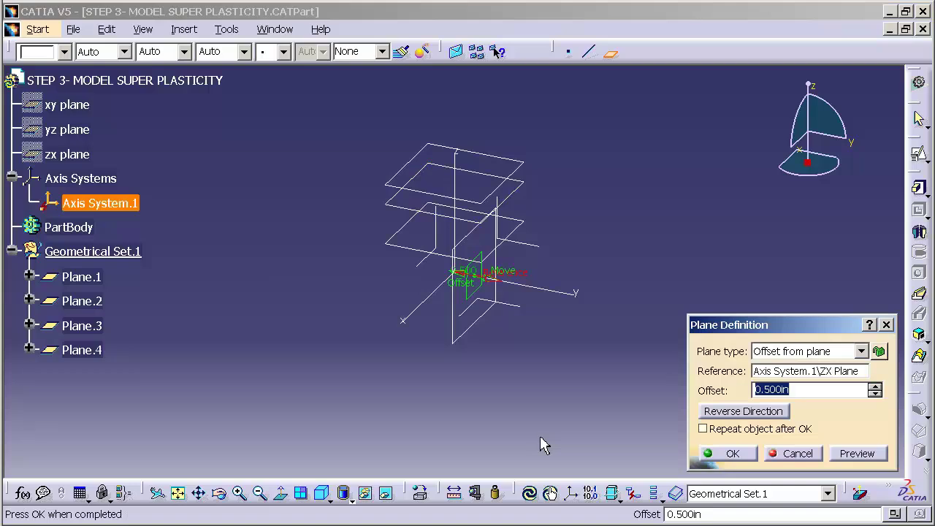
type("3")
key("Return")
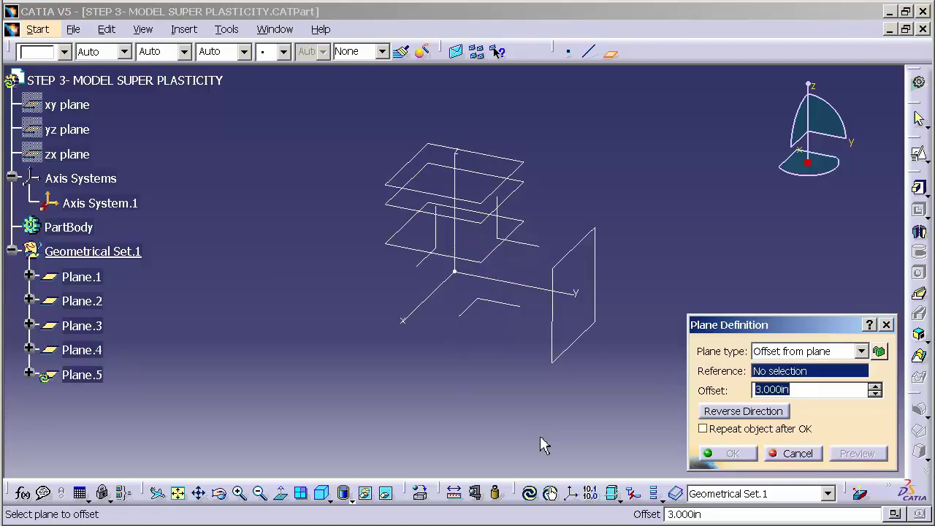
left_click(575, 354)
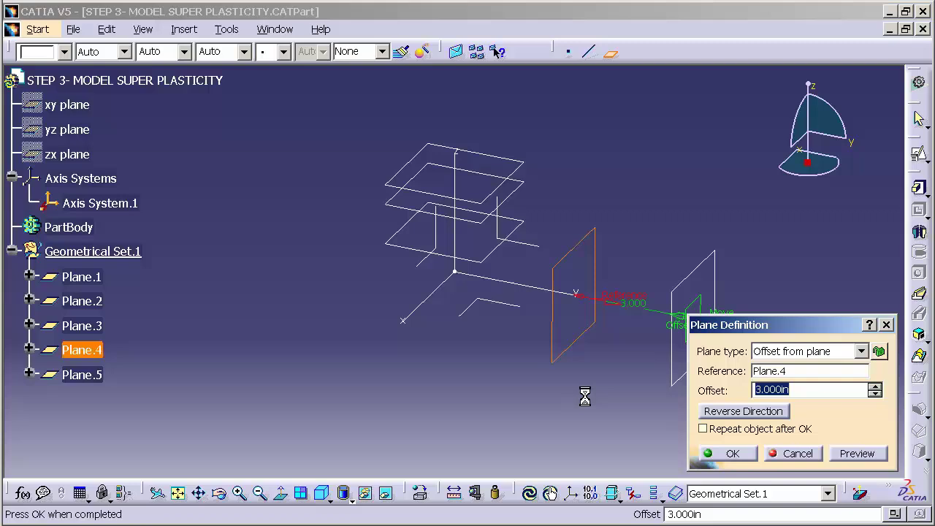
type("2")
key("Return")
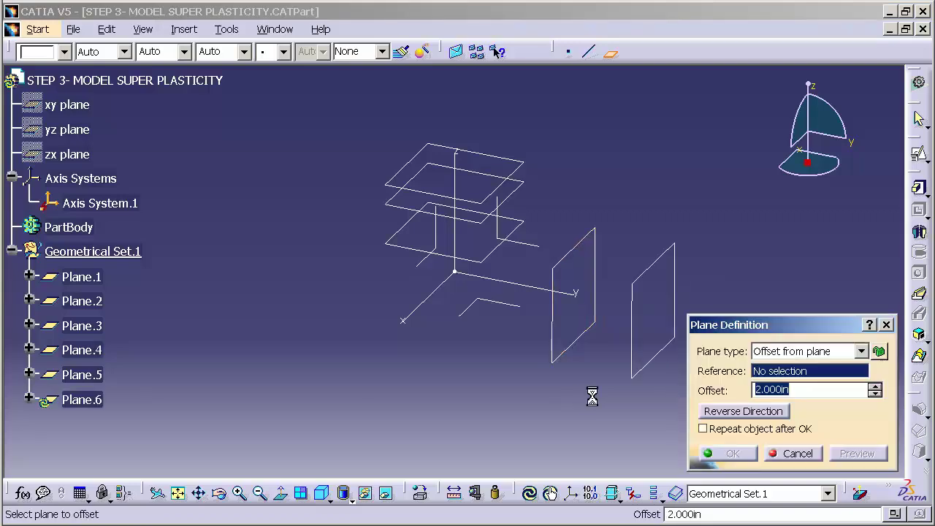
left_click(802, 456)
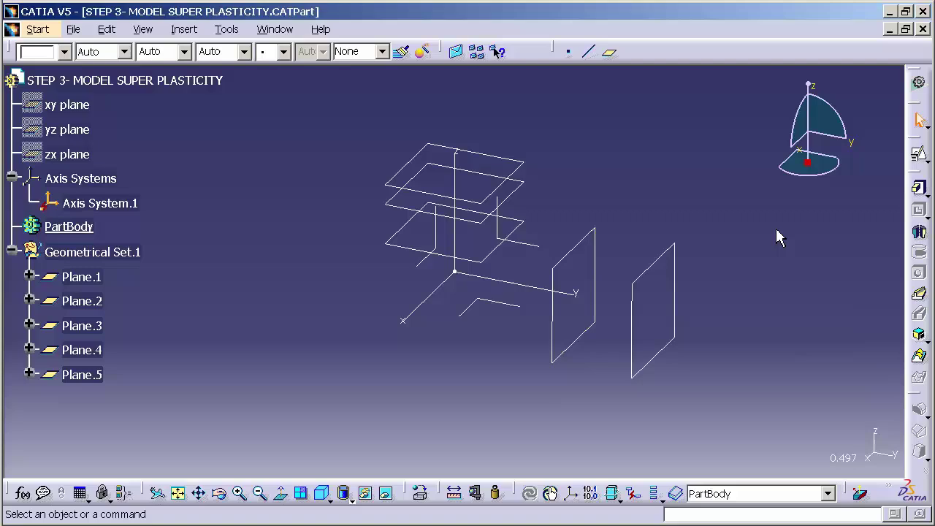
- Create a positioned Sketch.1 referenced to Axis System.1's YZ plane and enter the Sketcher
left_click(917, 156)
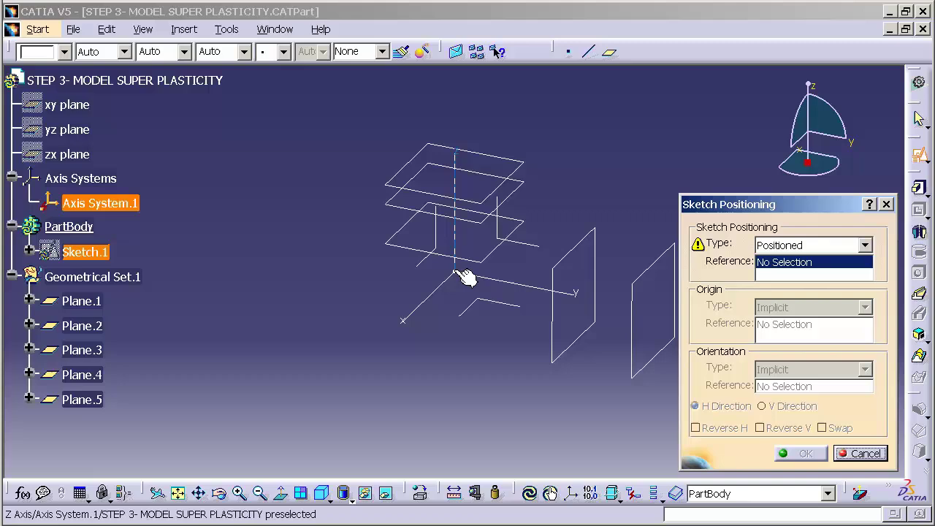
left_click(538, 250)
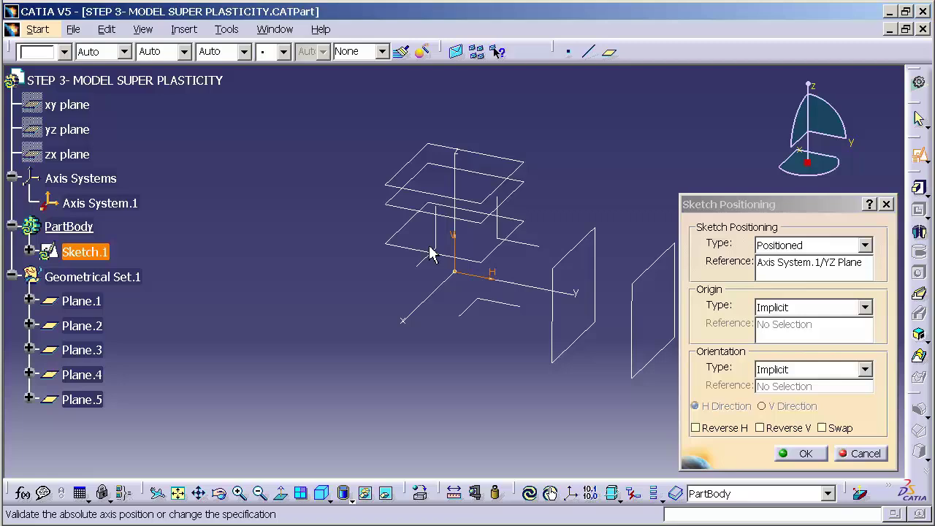
left_click(808, 461)
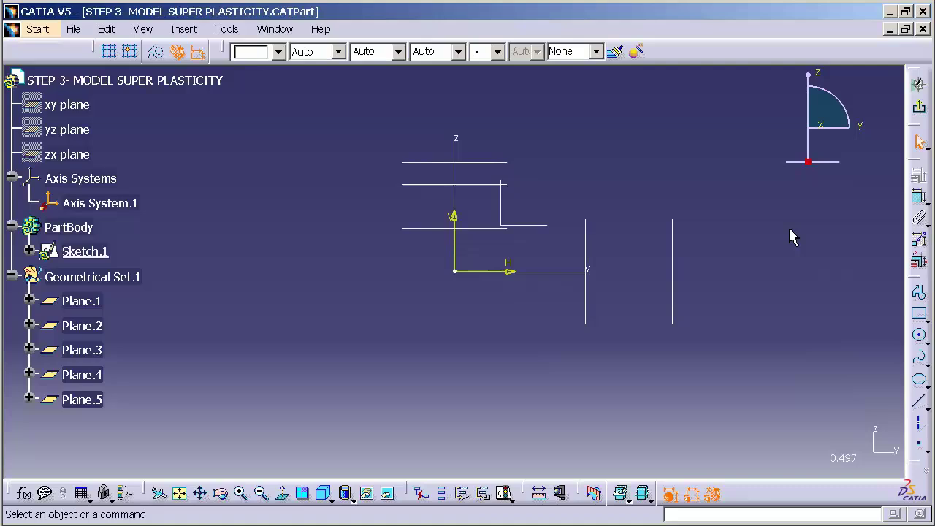
- Draw a closed four-line profile from the origin, roughly 5.06 in wide by 3.86 in tall
left_click(921, 304)
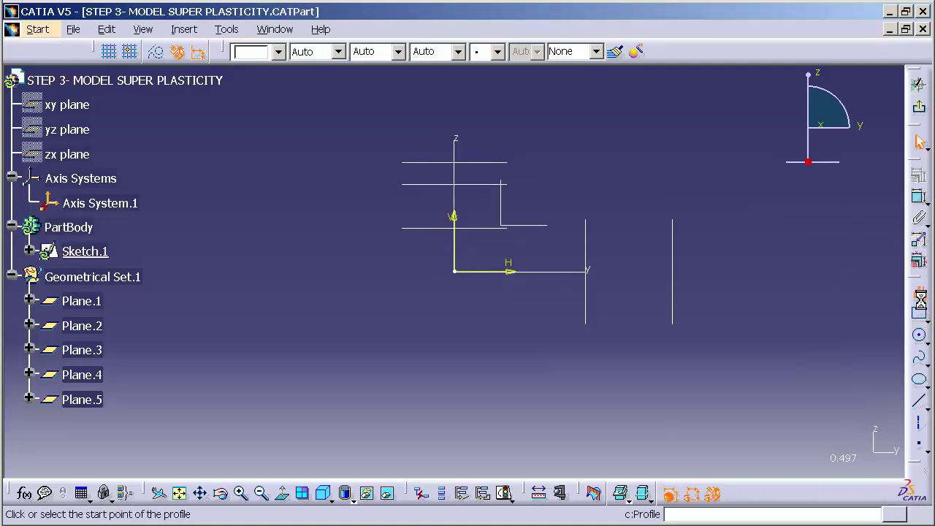
left_click(456, 273)
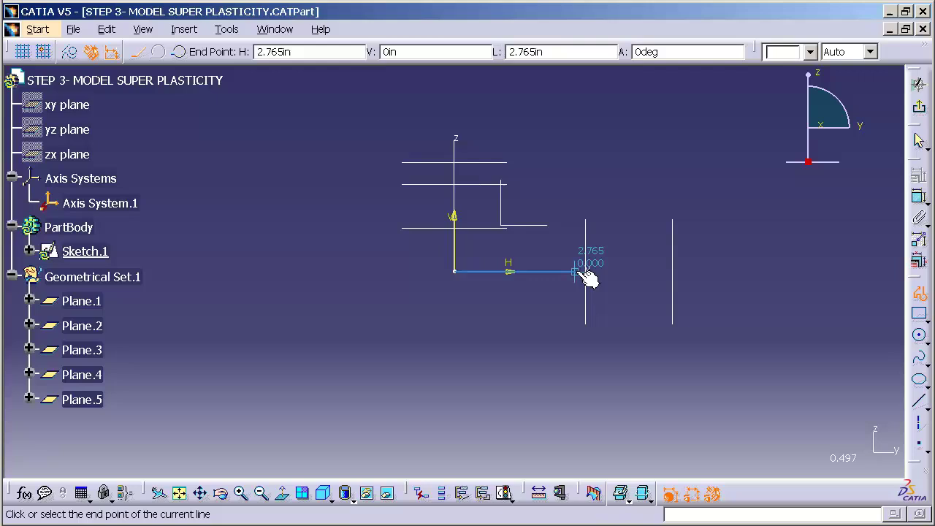
left_click(672, 272)
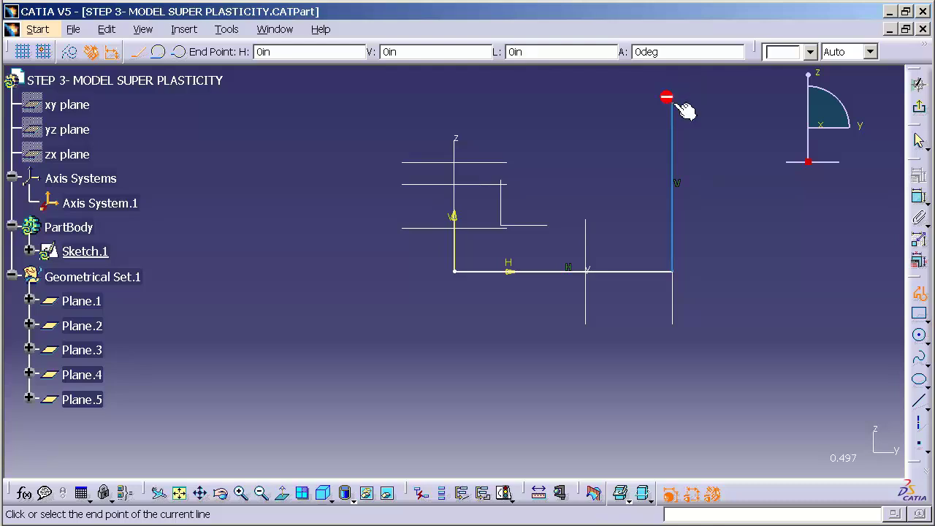
left_click(672, 103)
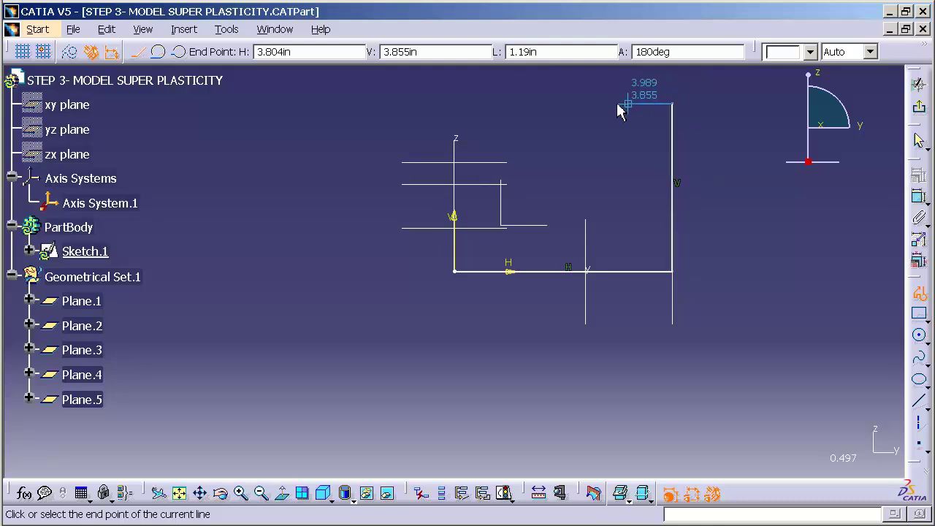
left_click(454, 104)
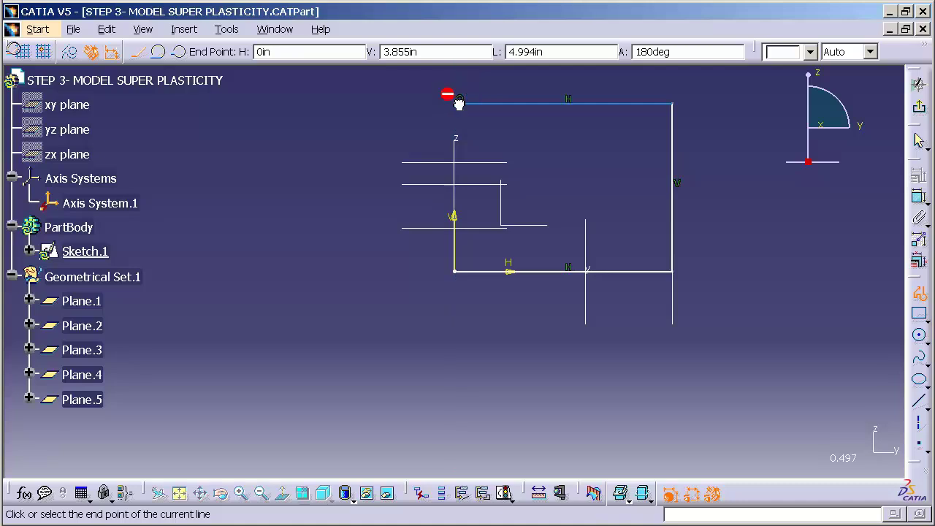
left_click(453, 271)
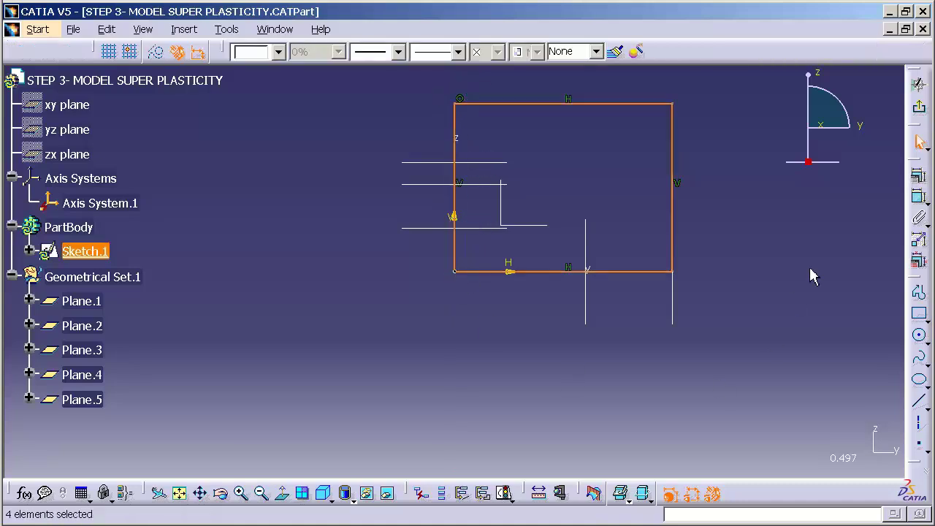
- Make the right edge coincident with Plane.5 and the top edge coincident with Plane.3
left_click(919, 198)
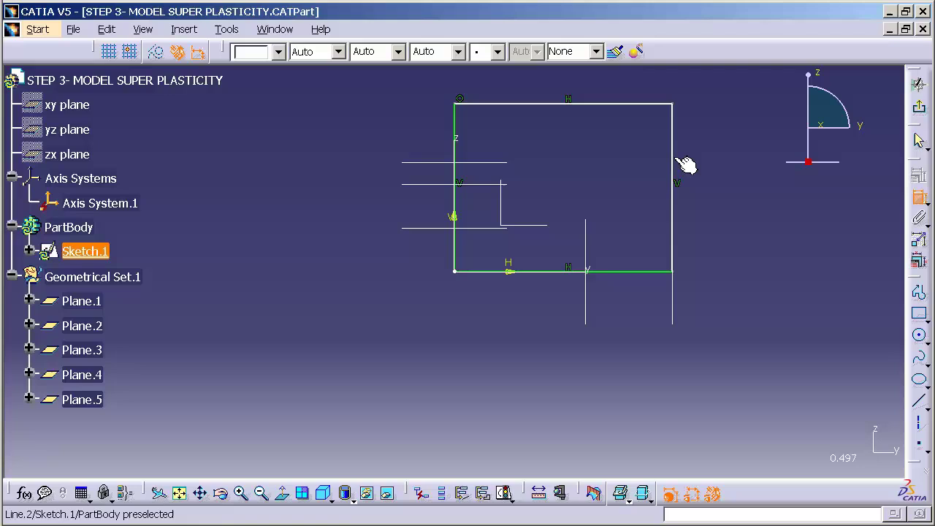
left_click(674, 192)
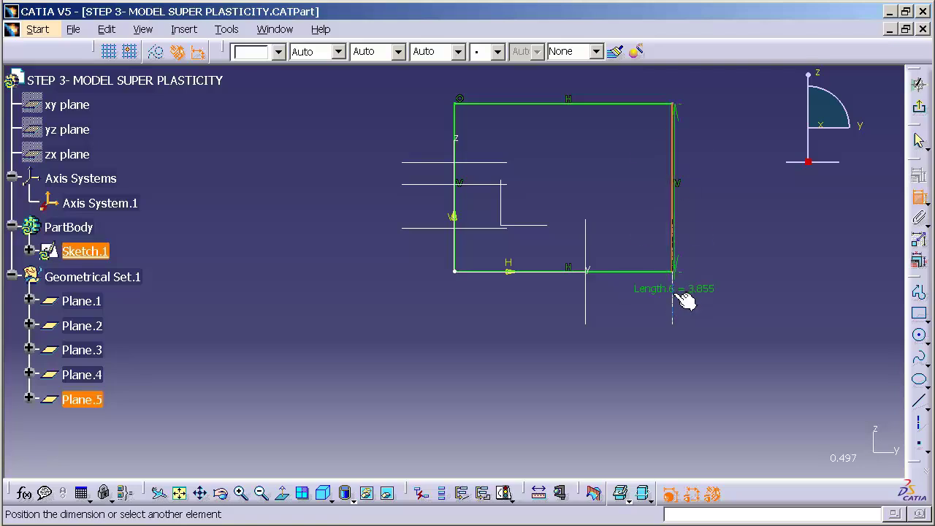
left_click(674, 296)
right_click(752, 265)
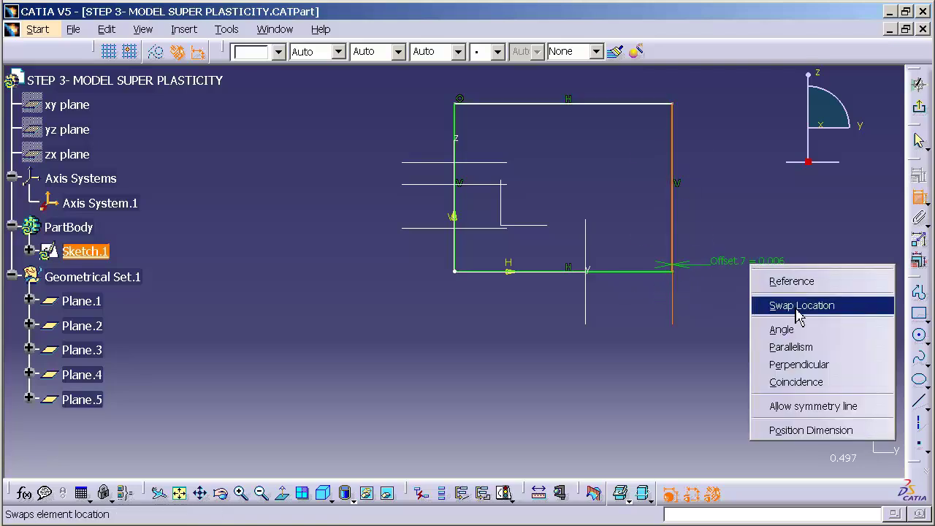
left_click(809, 389)
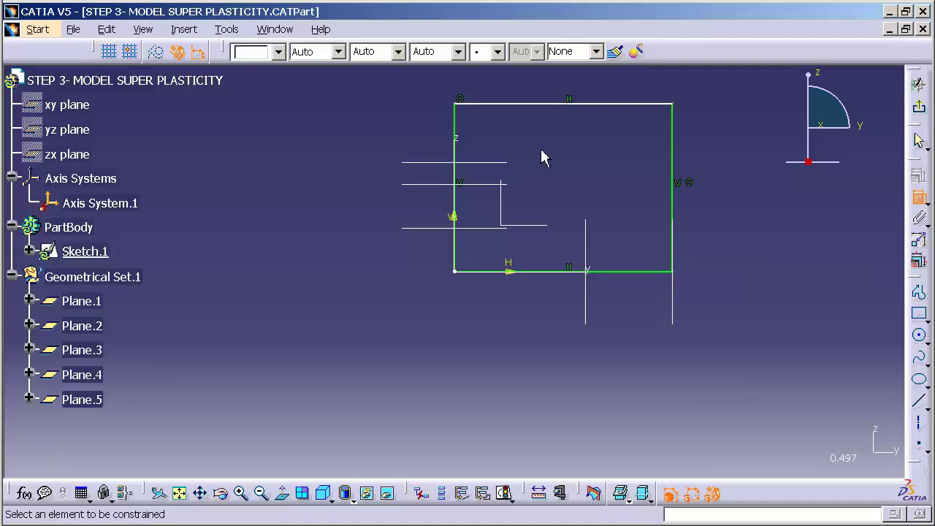
left_click(497, 165)
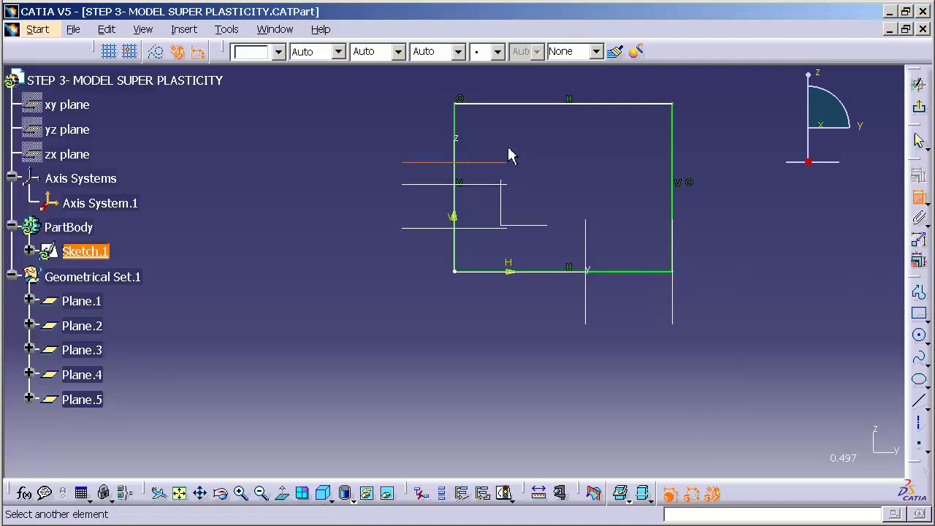
left_click(519, 109)
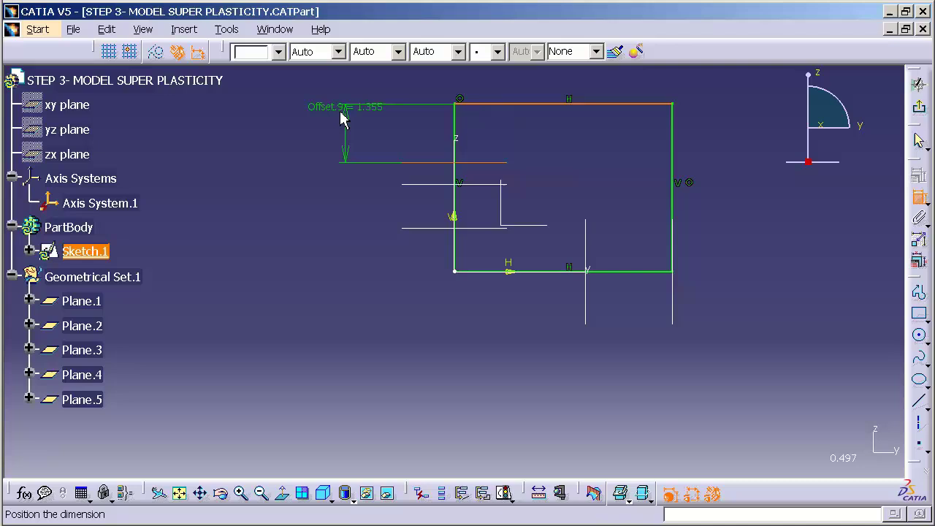
right_click(342, 114)
left_click(405, 233)
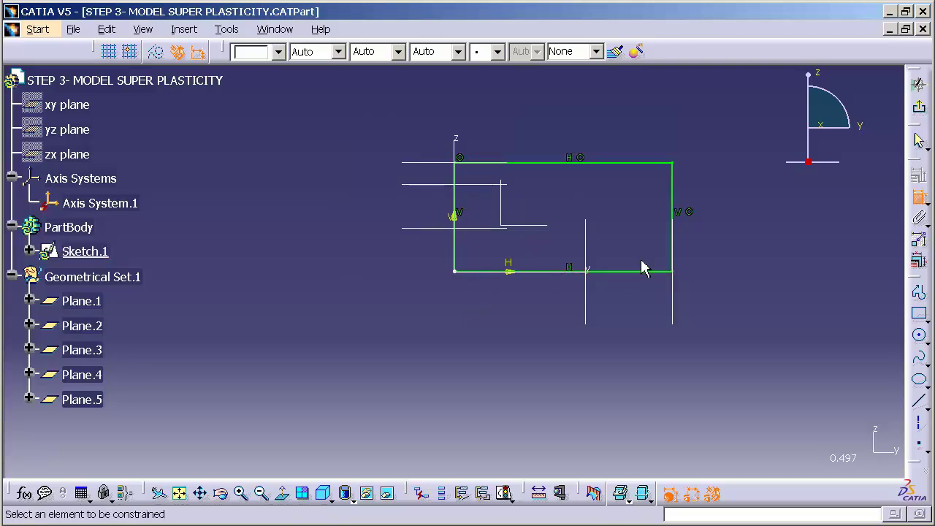
- Pad Sketch.1 with mirrored extent and a length of 1 in
left_click(919, 106)
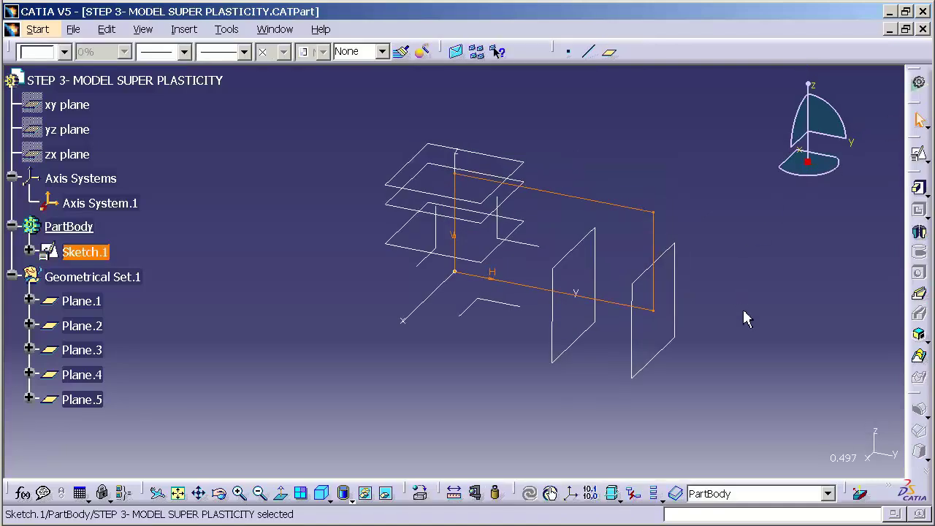
left_click(919, 191)
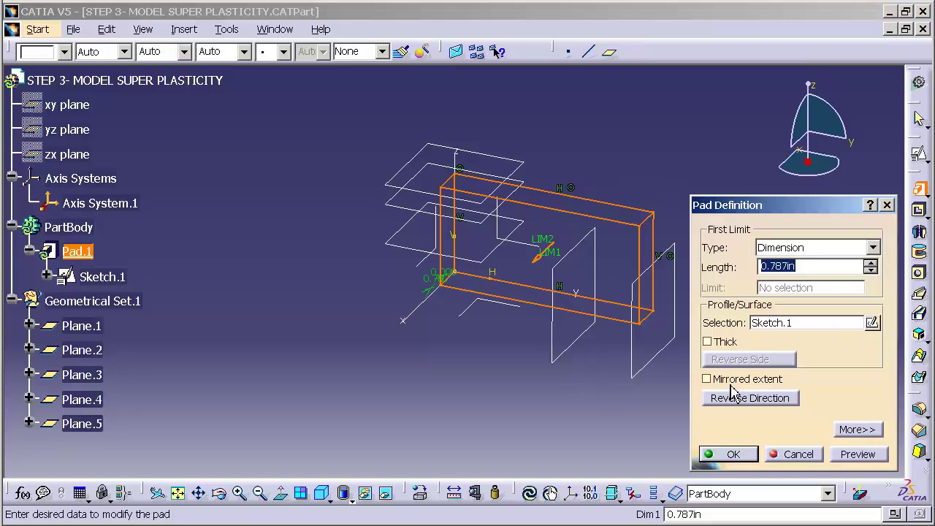
left_click(706, 380)
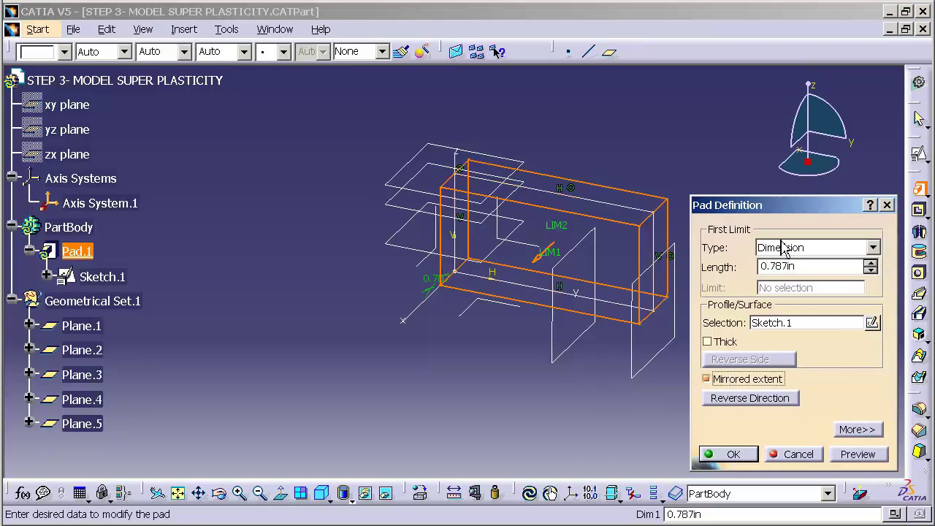
double_click(802, 267)
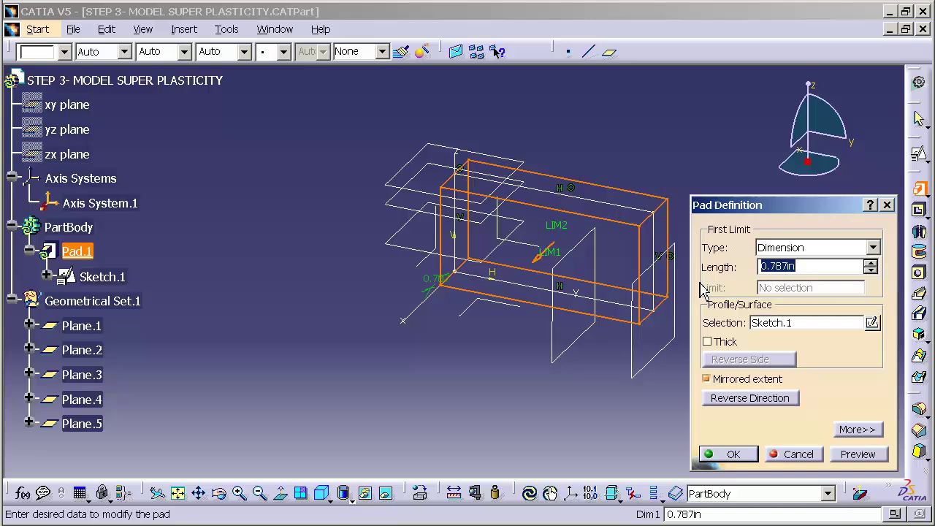
type("1")
key("Return")
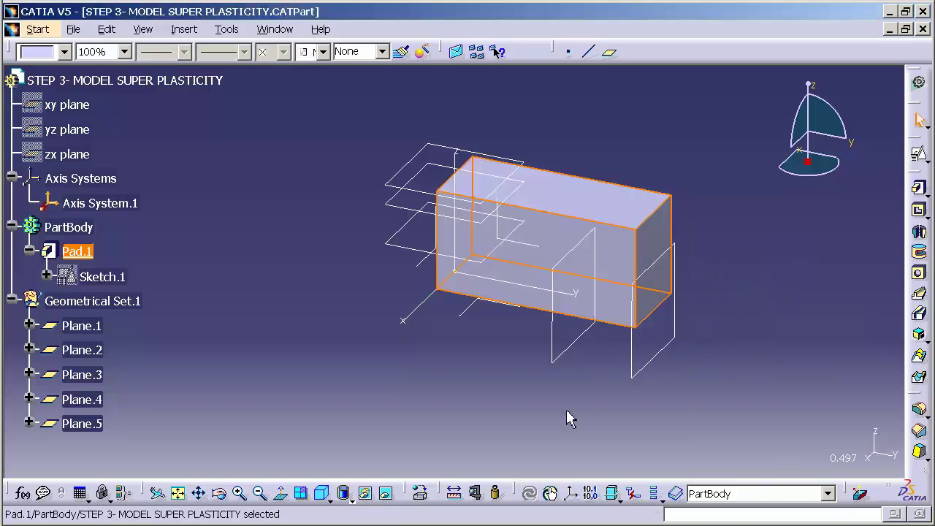
left_click(540, 379)
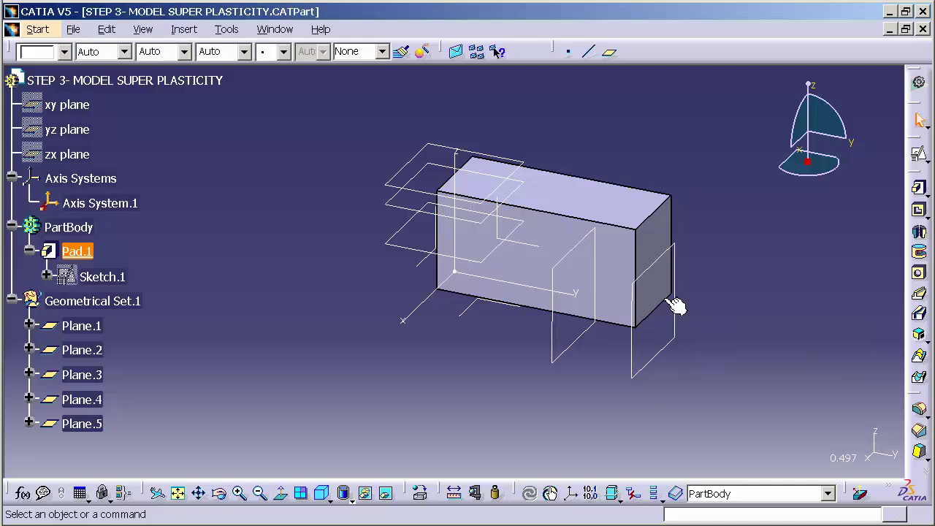
- Create positioned Sketch.2 on Axis System.1's YZ plane and enter the Sketcher
left_click(917, 166)
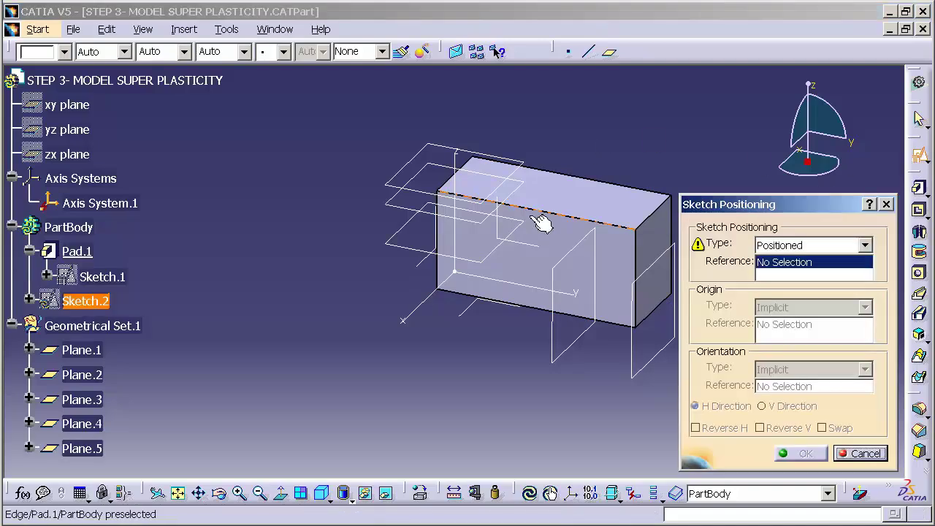
left_click(527, 247)
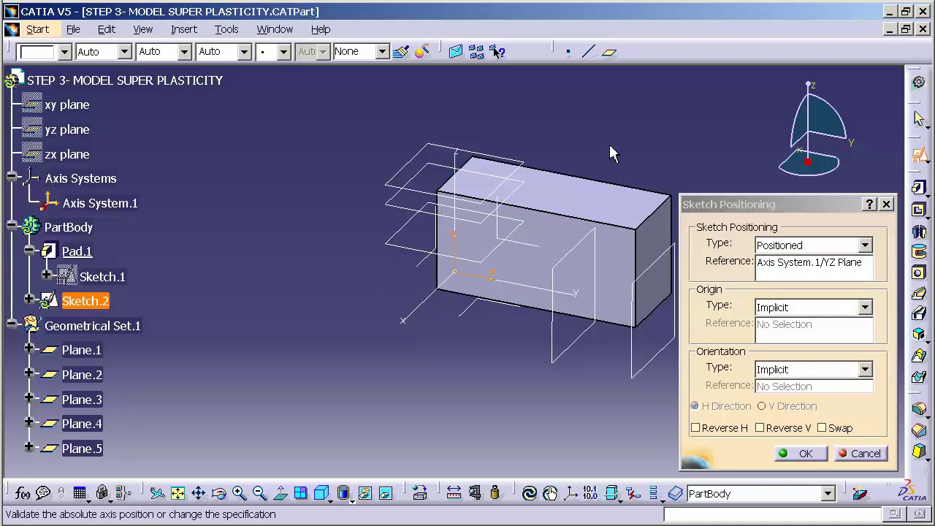
left_click(805, 455)
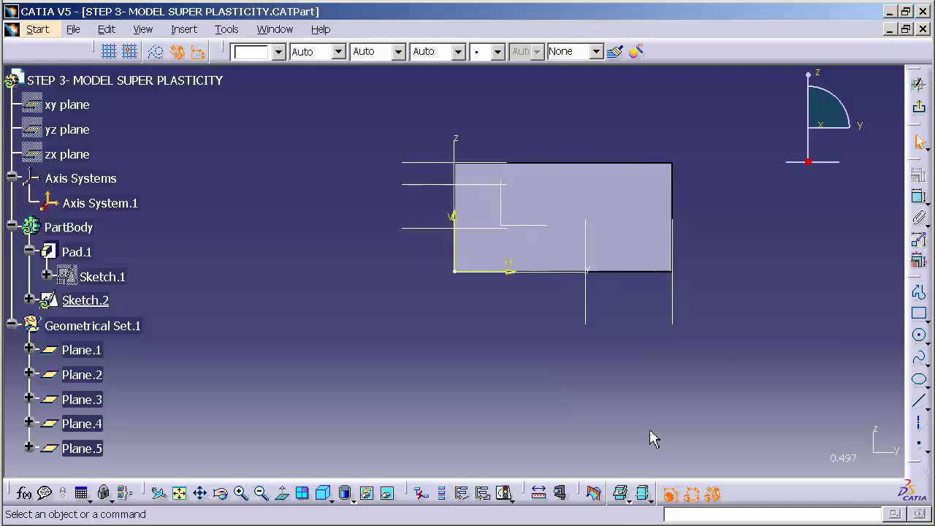
- Draw a rectangle above the block for the pocket profile
left_click(920, 317)
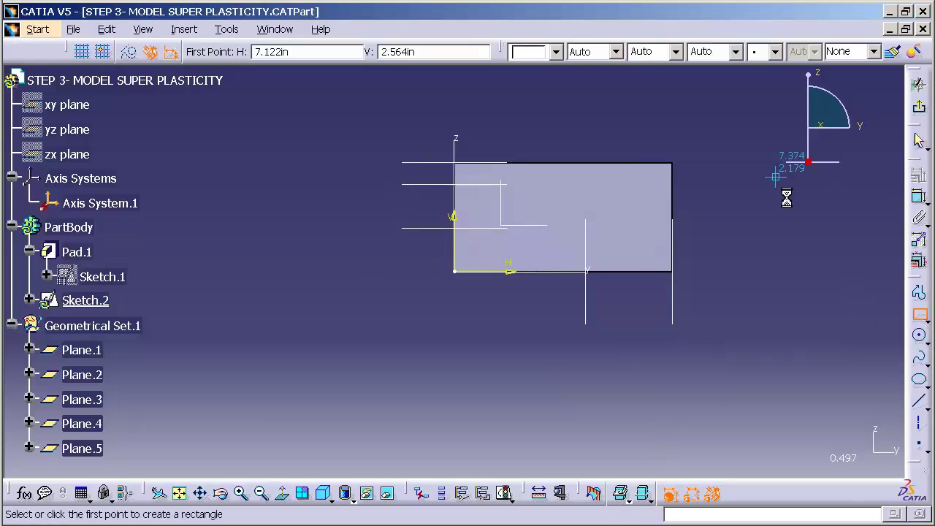
left_click(593, 122)
left_click(751, 231)
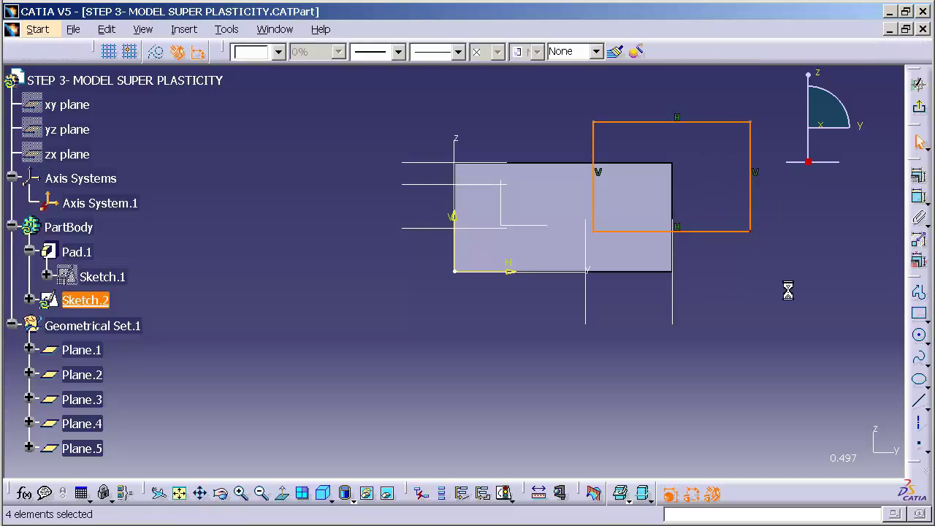
left_click(848, 225)
- Make the rectangle's left edge coincident with Plane.4 and its top edge 1 in from Plane.3
left_click(922, 203)
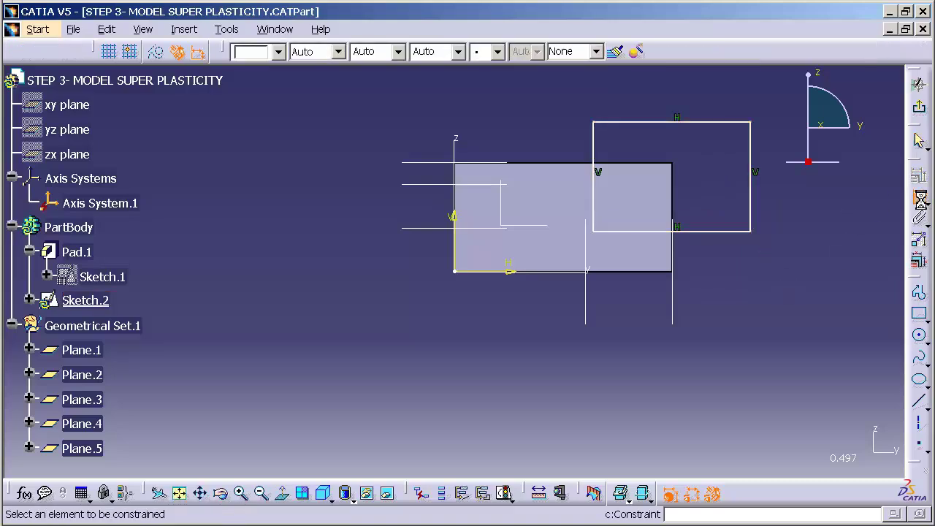
left_click(592, 311)
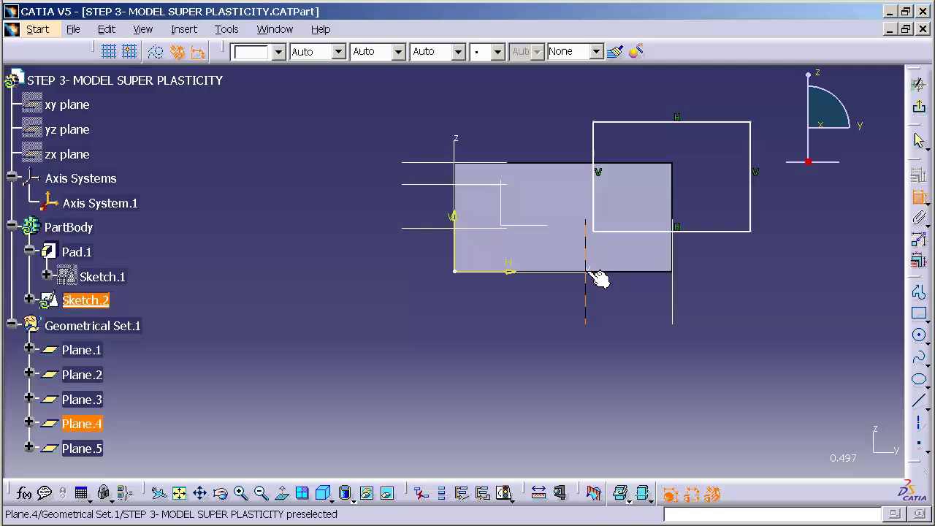
left_click(595, 157)
right_click(521, 130)
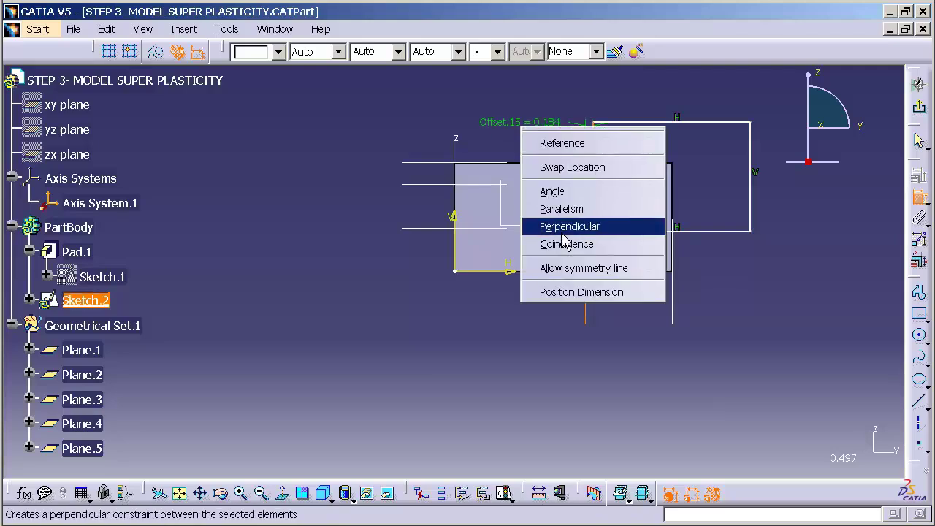
left_click(564, 242)
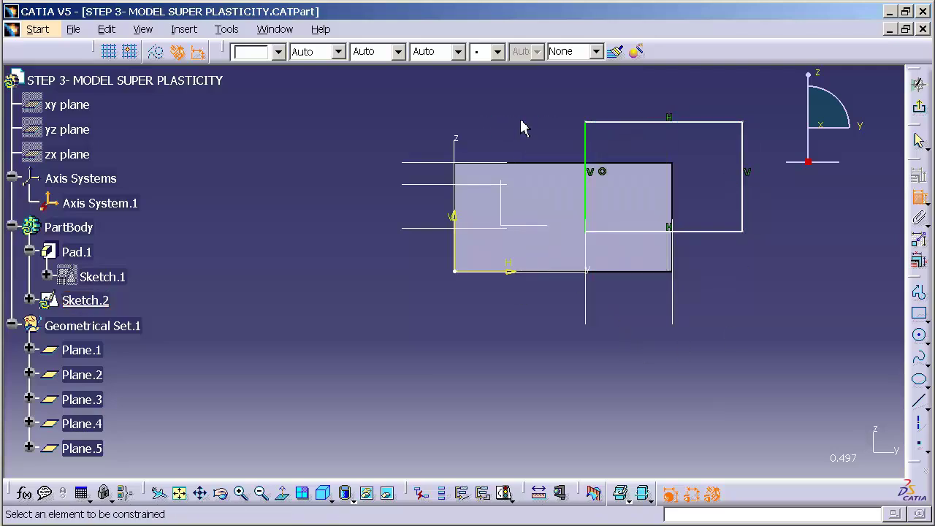
left_click(446, 163)
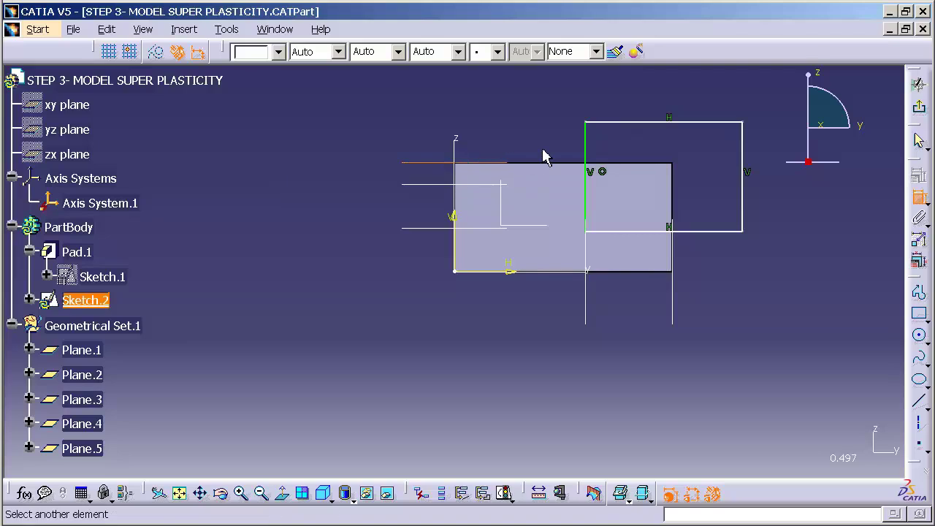
left_click(618, 123)
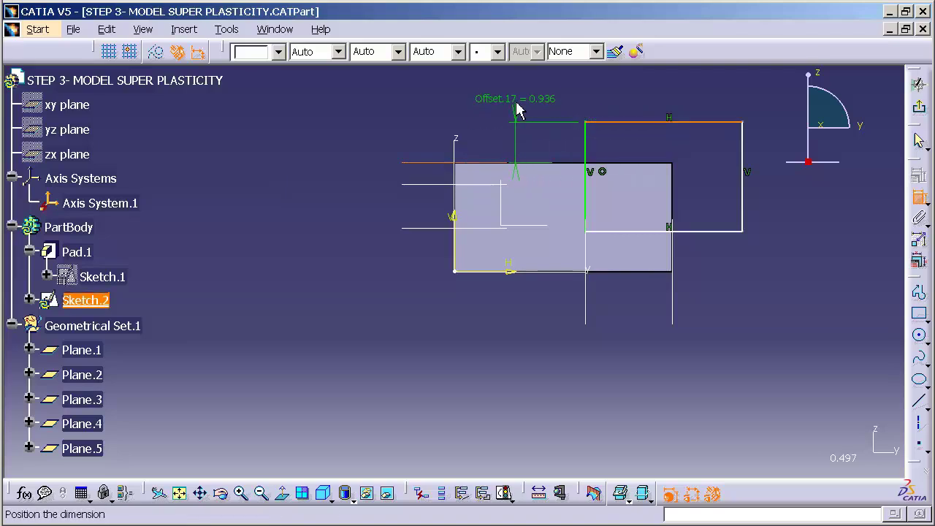
left_click(546, 102)
double_click(550, 103)
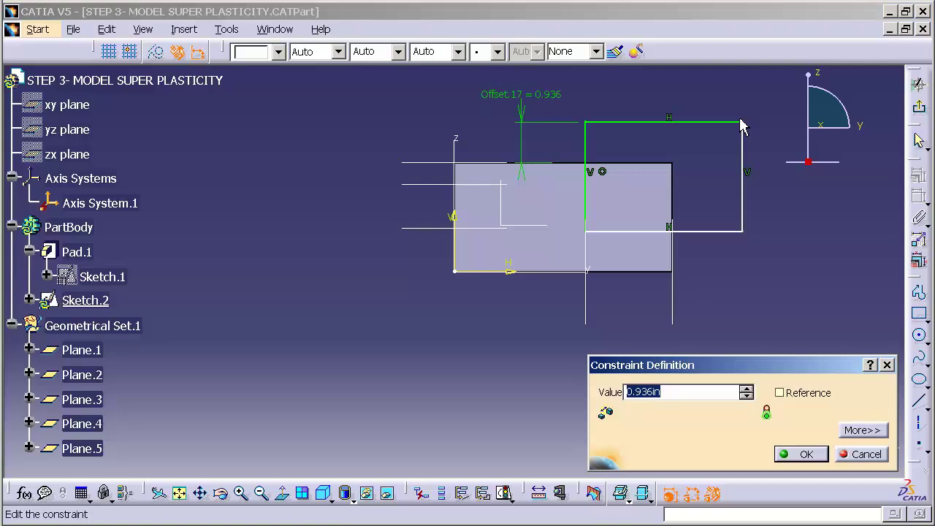
type("1")
key("Return")
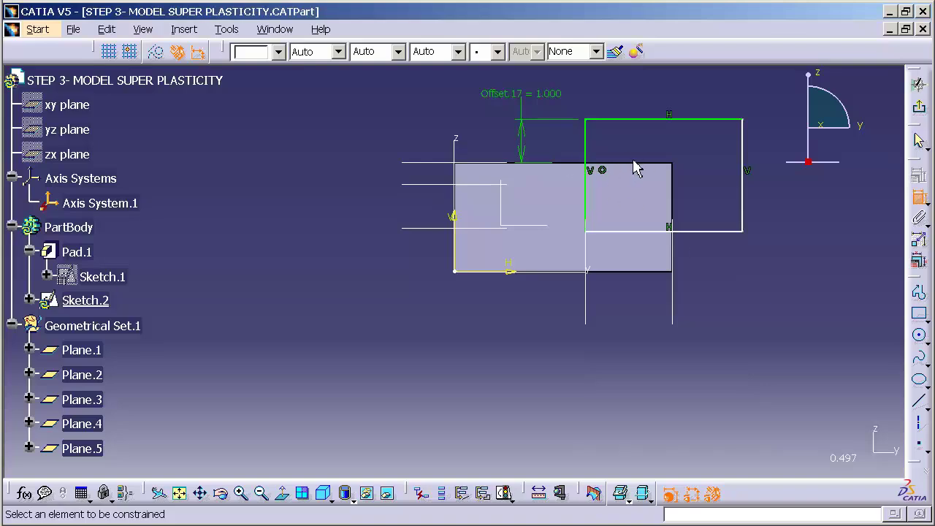
- Make the bottom edge coincident with Plane.1 and offset the right edge 1 in from the vertical plane trace
left_click(434, 230)
left_click(719, 232)
right_click(716, 289)
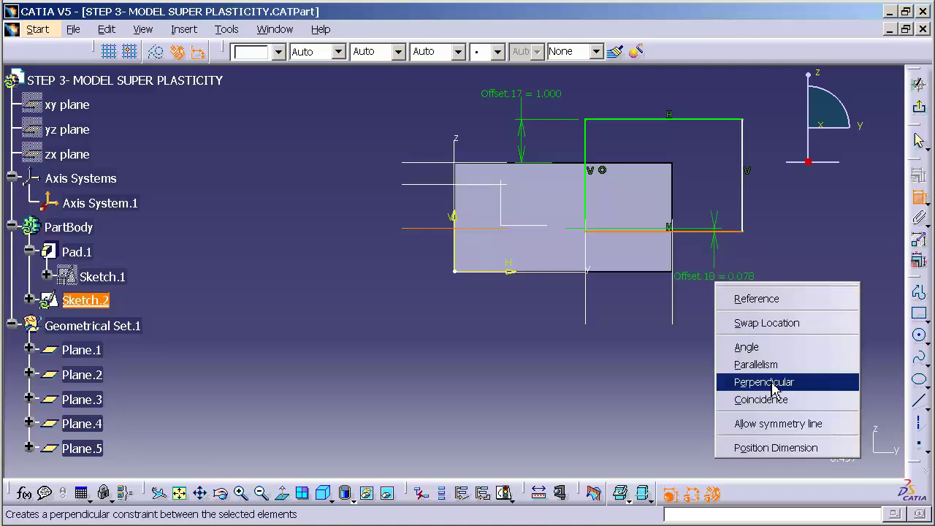
left_click(723, 399)
left_click(674, 313)
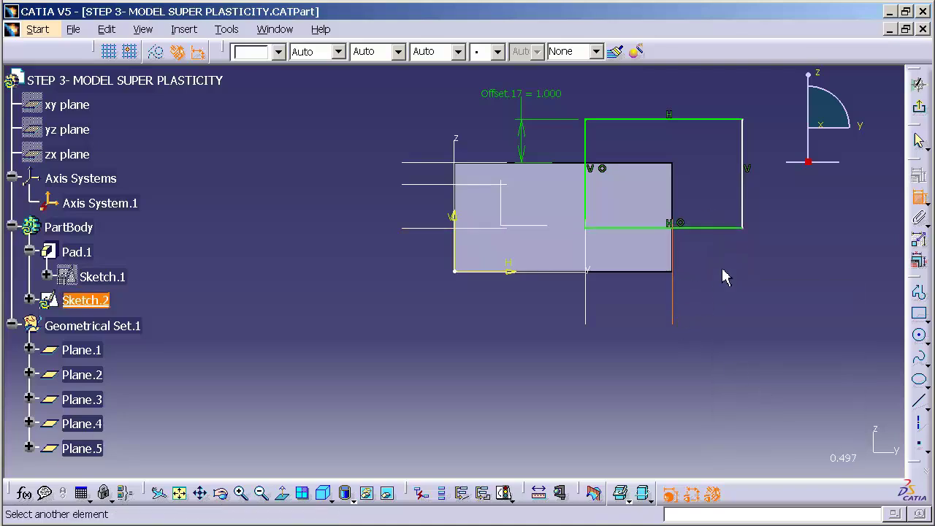
left_click(751, 208)
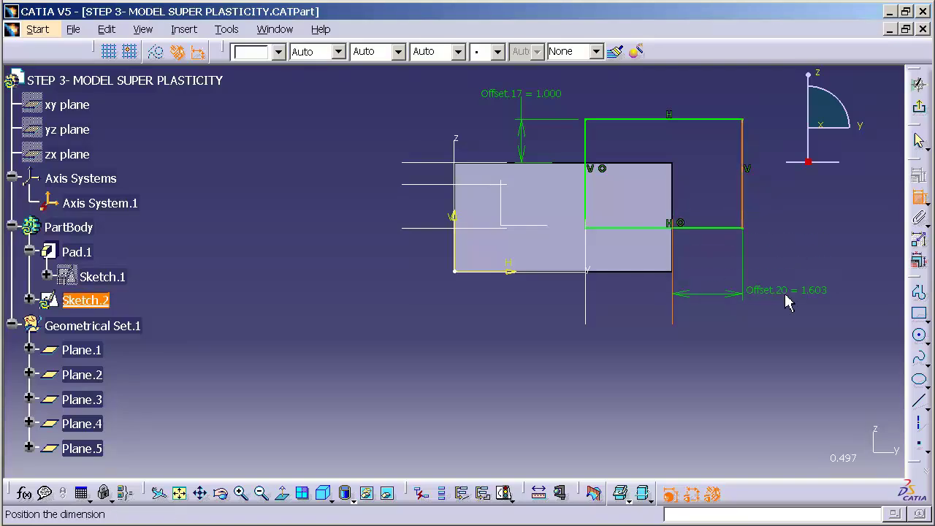
left_click(785, 302)
double_click(808, 301)
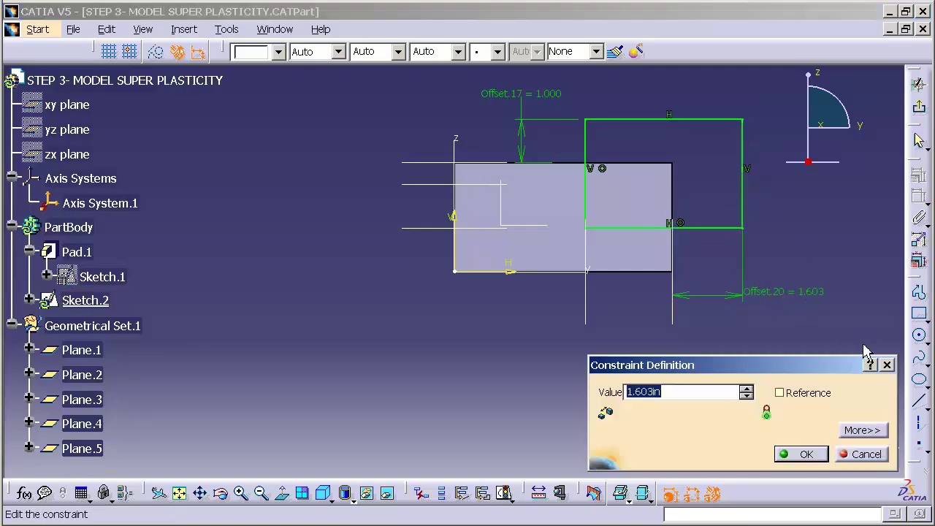
type("1")
key("Return")
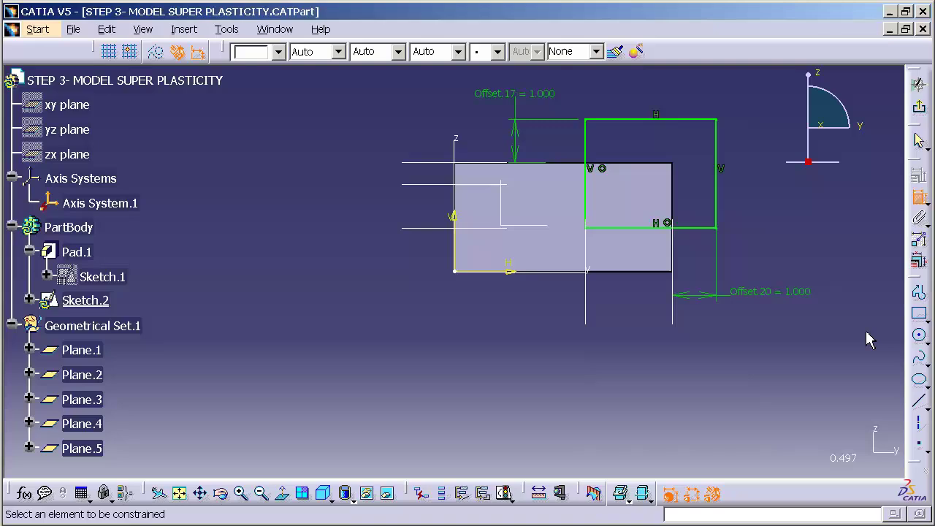
left_click(921, 110)
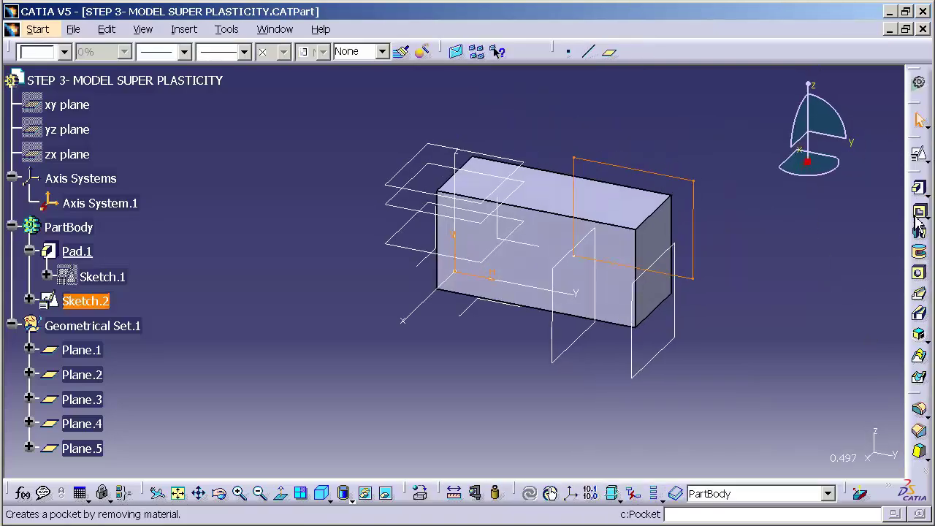
- Pocket Sketch.2 with both the first and second limits set to Up to last
left_click(918, 210)
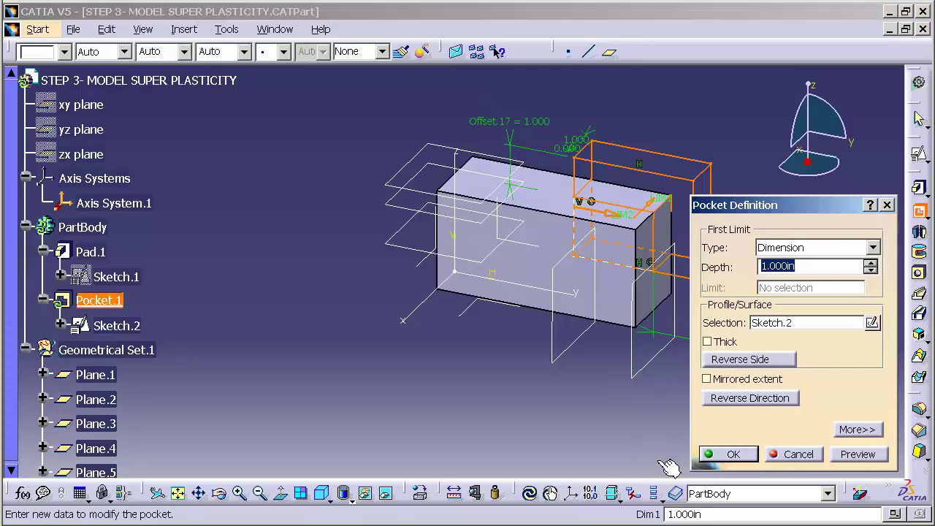
left_click(829, 248)
left_click(811, 291)
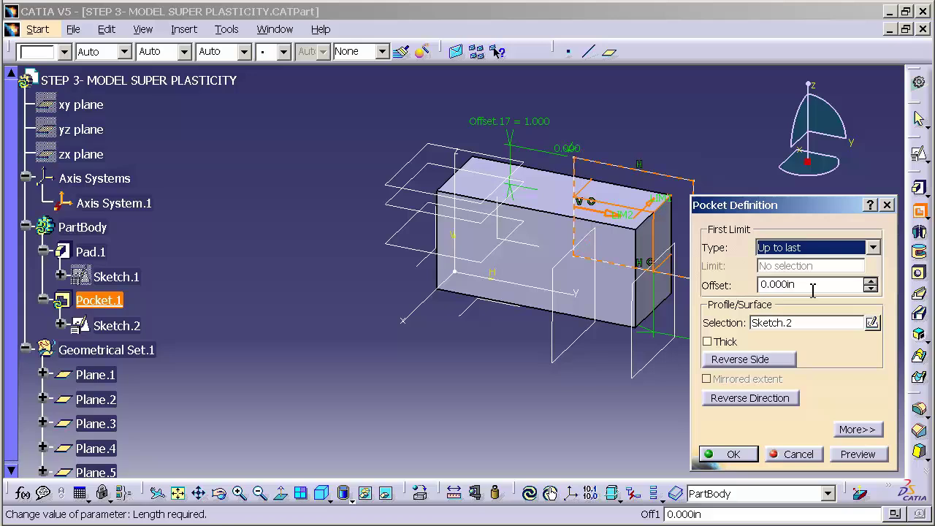
left_click(859, 433)
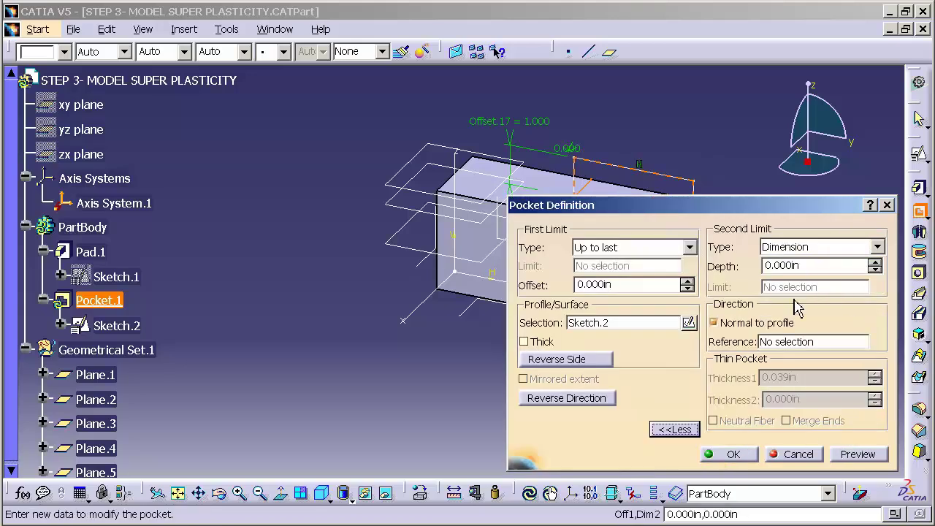
left_click(815, 248)
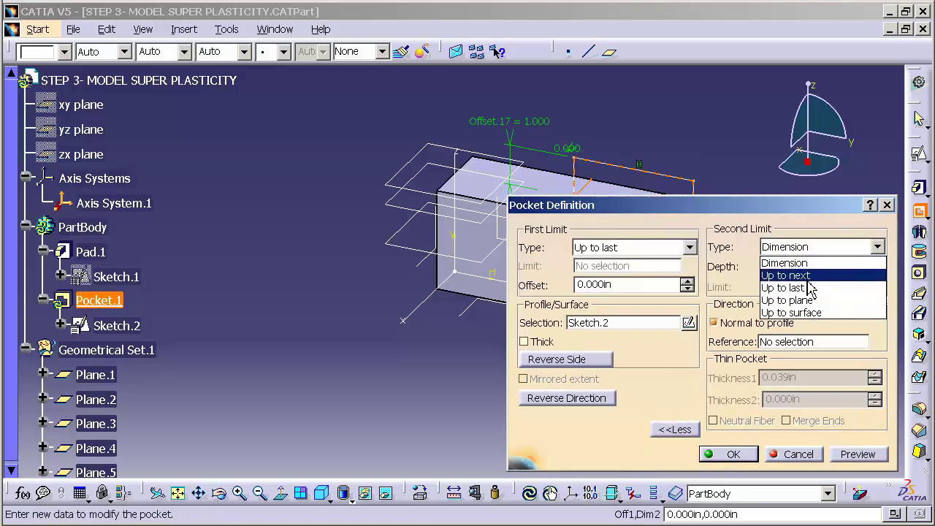
left_click(786, 288)
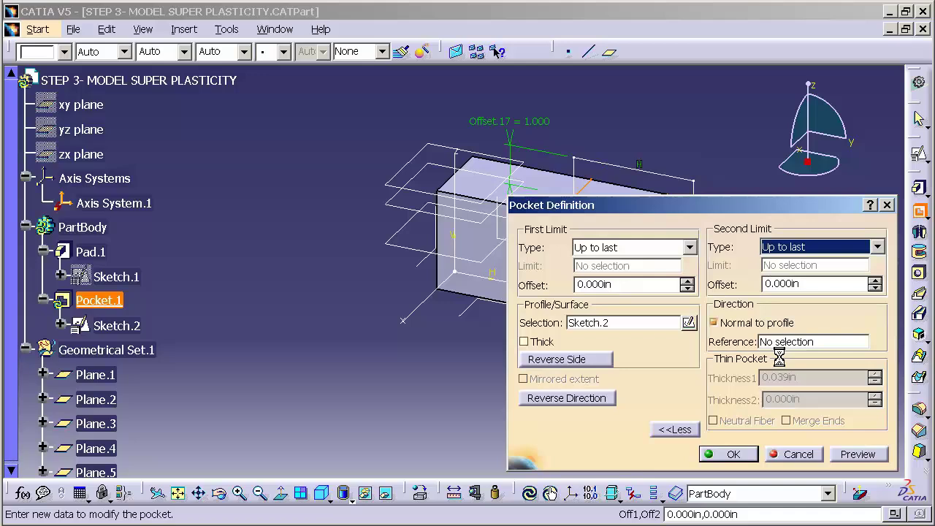
left_click(733, 454)
left_click(588, 418)
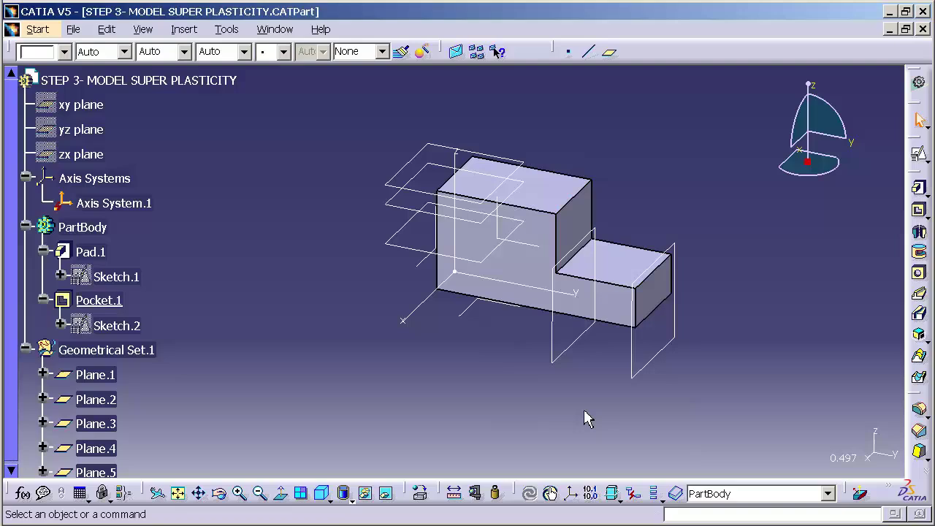
- Change Plane.5's offset from Plane.4 to 2.480 in
double_click(645, 374)
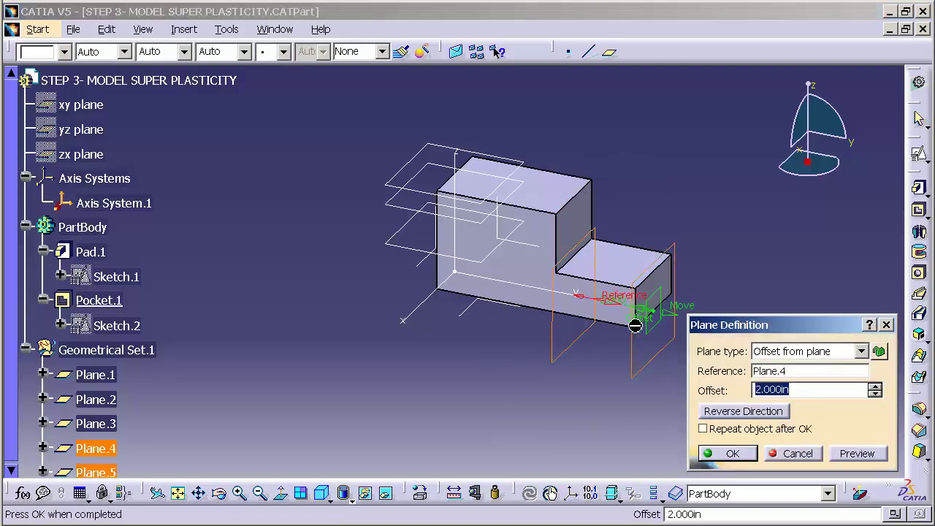
left_click_drag(637, 329, 656, 342)
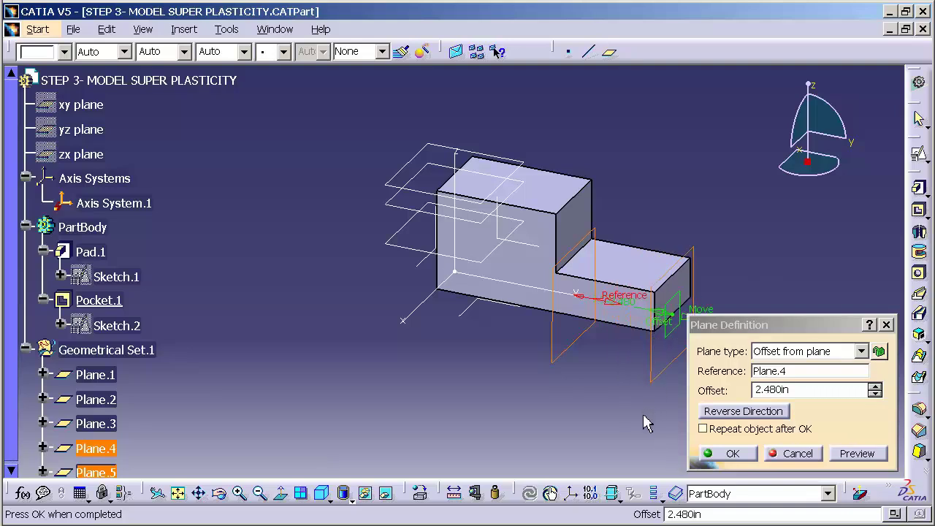
left_click(727, 454)
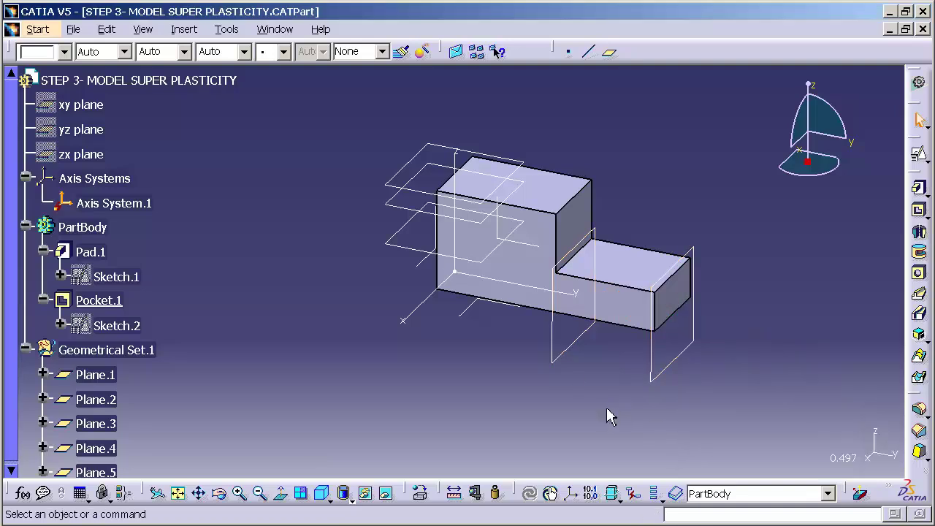
- Change Plane.4's offset from the ZX plane to 2.283 in
double_click(561, 360)
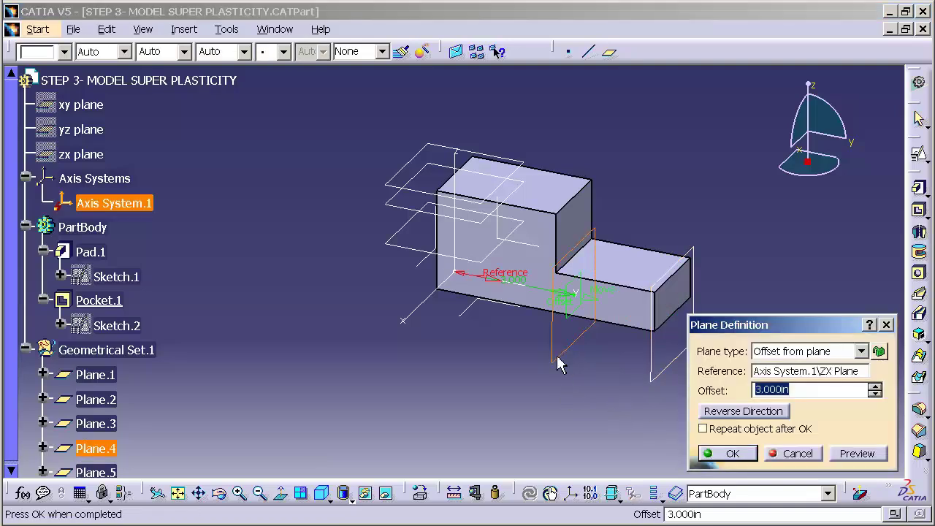
left_click_drag(562, 313, 524, 336)
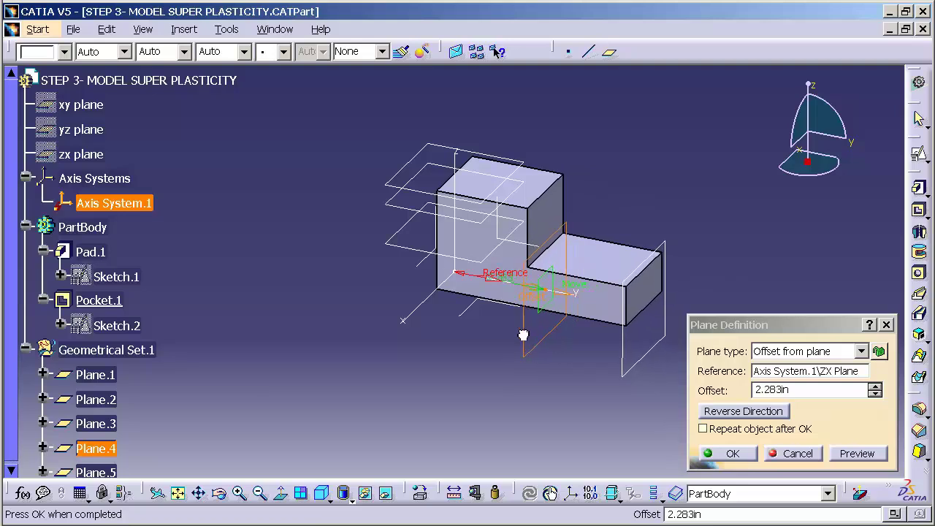
left_click(727, 455)
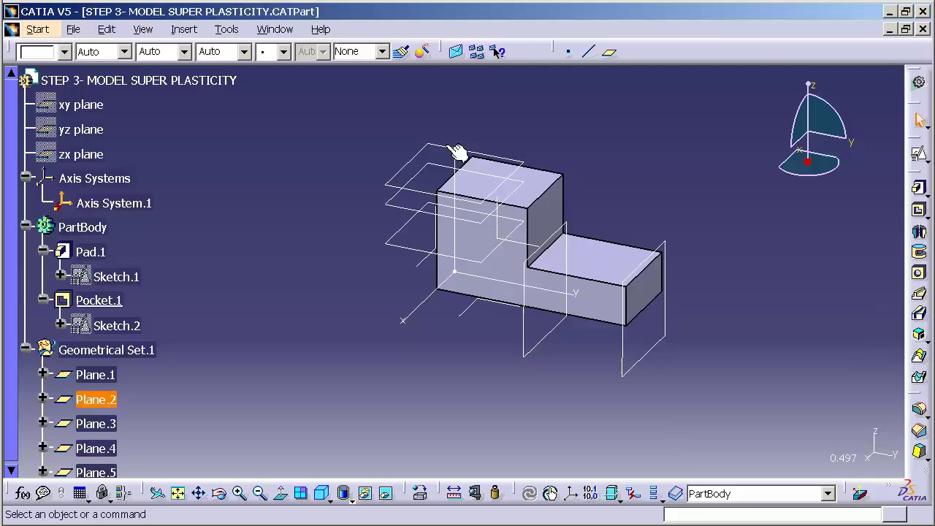
- Set Plane.3's offset from Plane.2 to 1.890 in
double_click(448, 154)
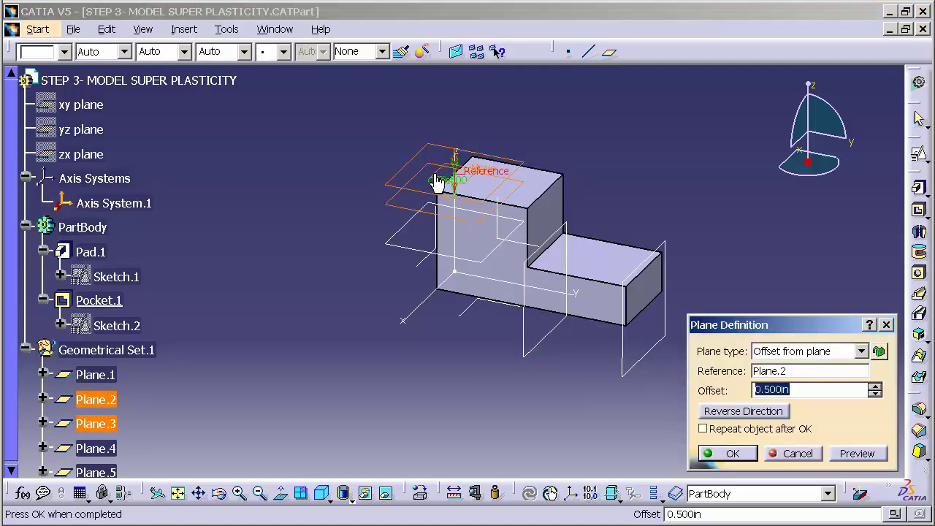
left_click_drag(437, 187, 440, 121)
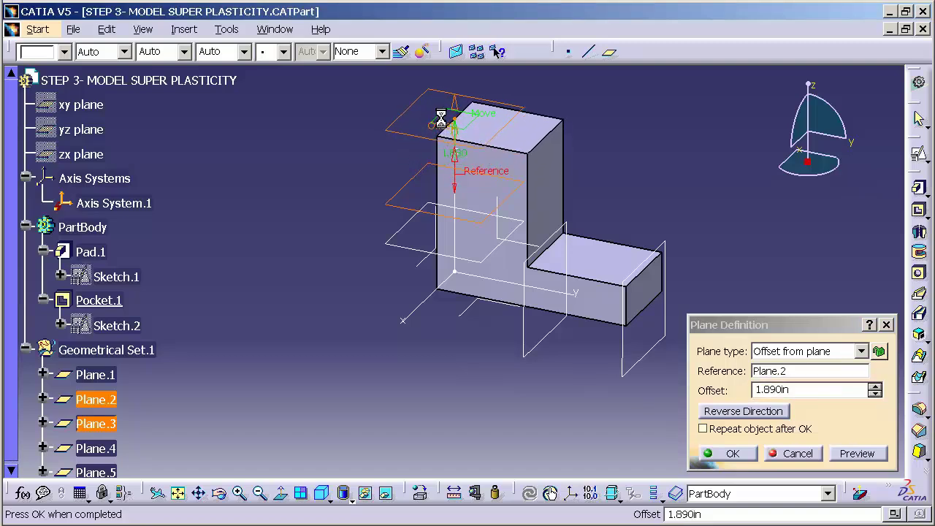
left_click(732, 454)
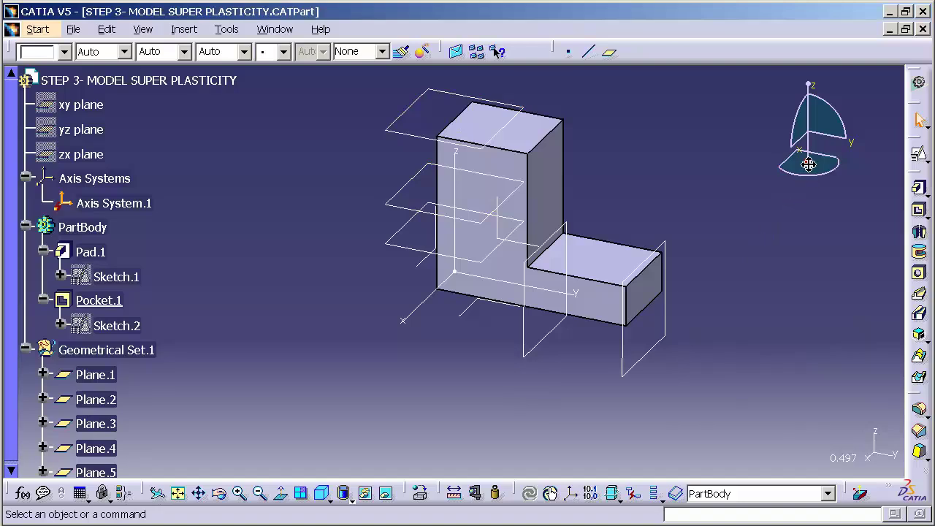
- Snap the compass onto Axis System.1 and rotate it, tilting the block and its offset planes
left_click_drag(809, 163, 455, 219)
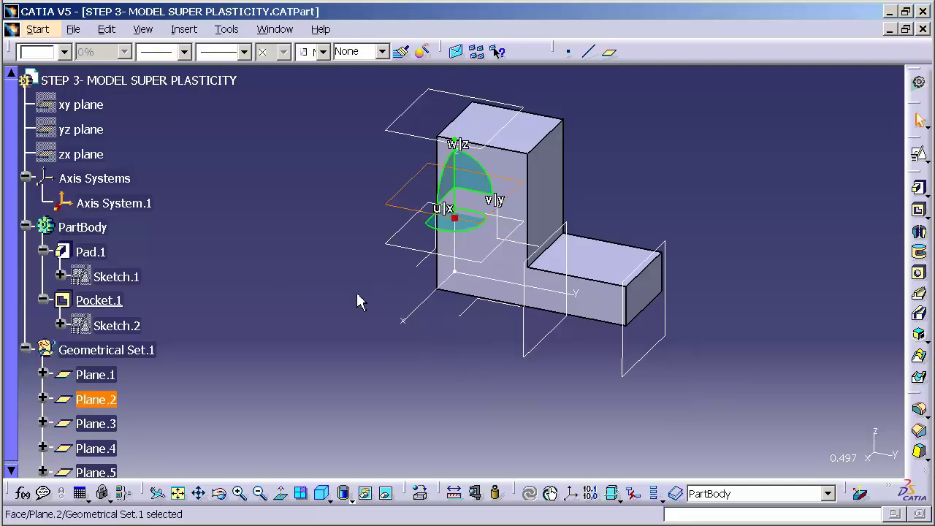
left_click_drag(470, 201, 585, 360)
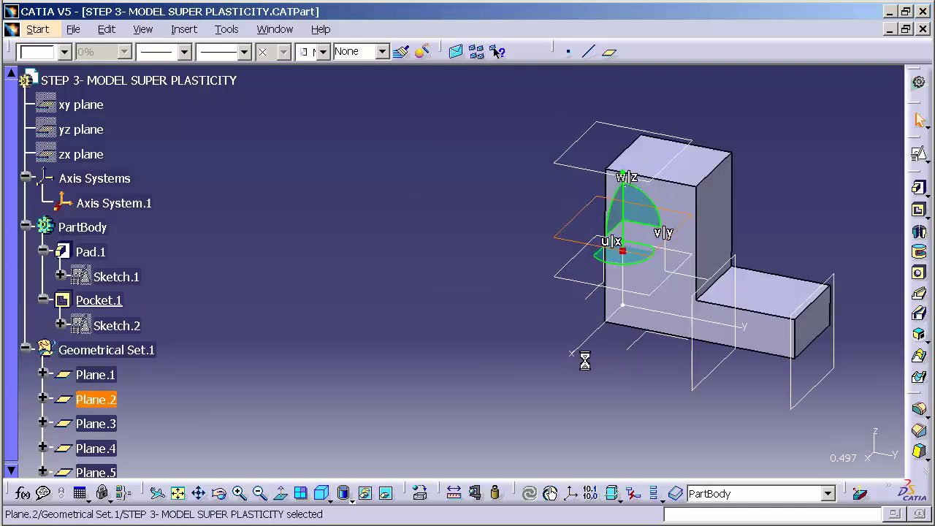
left_click_drag(613, 234, 480, 319)
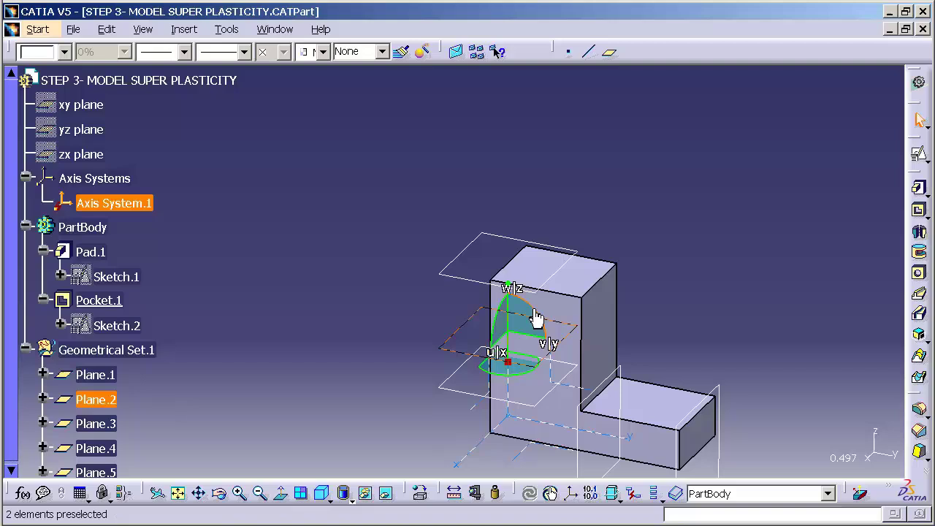
left_click_drag(543, 319, 618, 351)
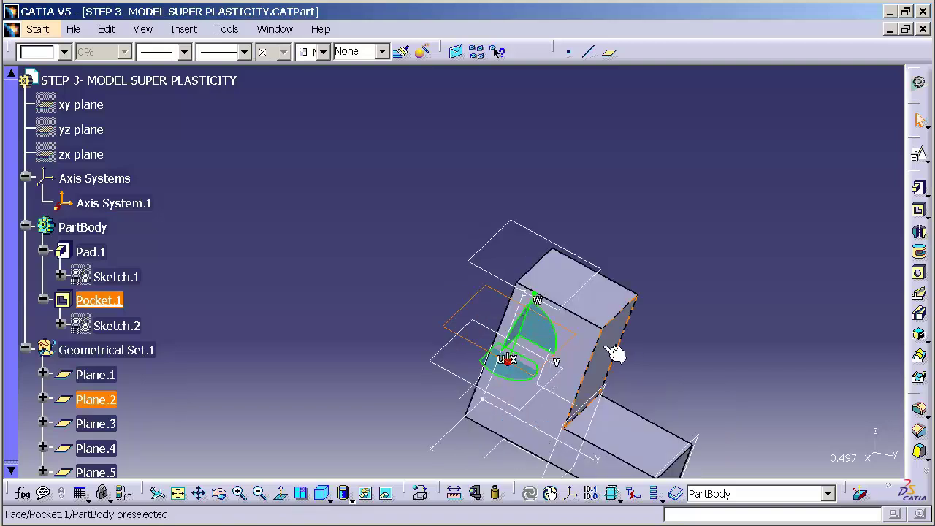
left_click_drag(533, 307, 521, 334)
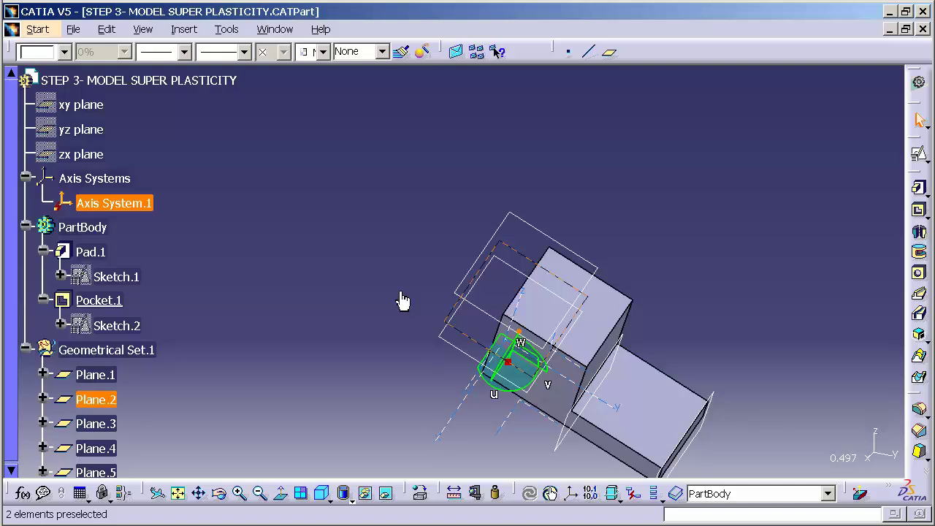